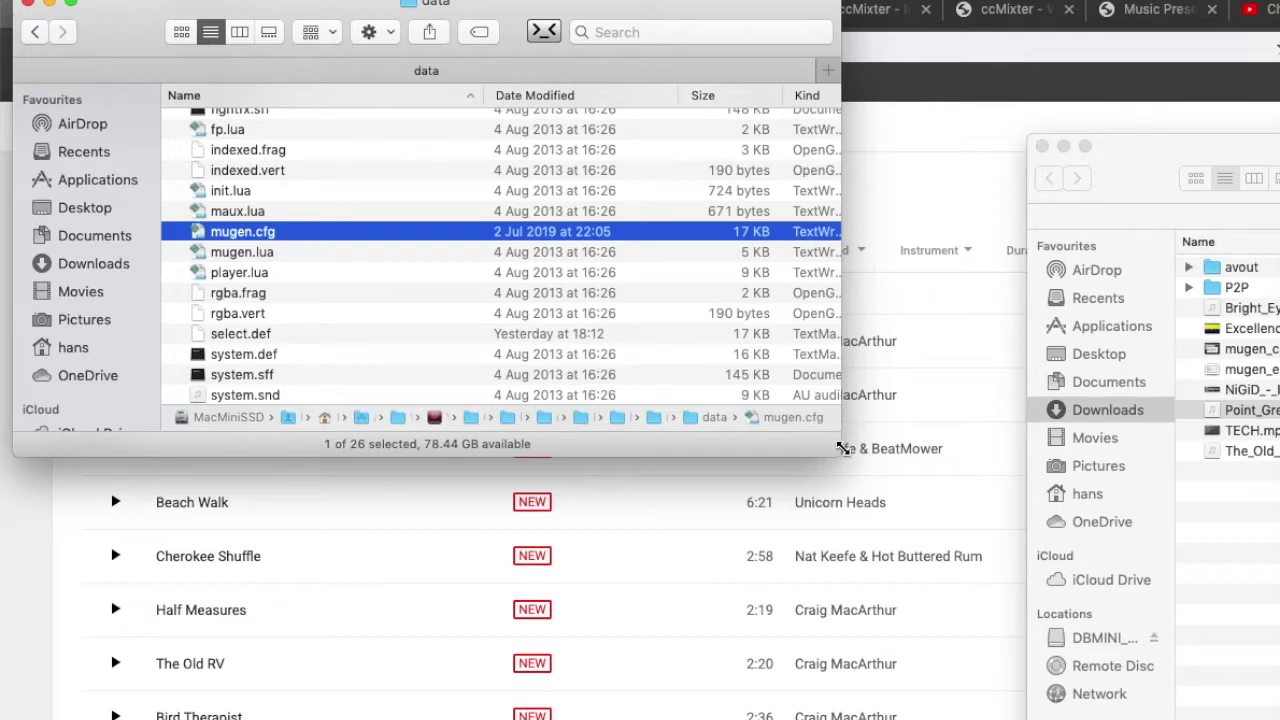
- Enlarge the data folder window and look over the big, kfm and mugen1 folders and the mugen.cfg file
drag(841, 450, 1008, 694)
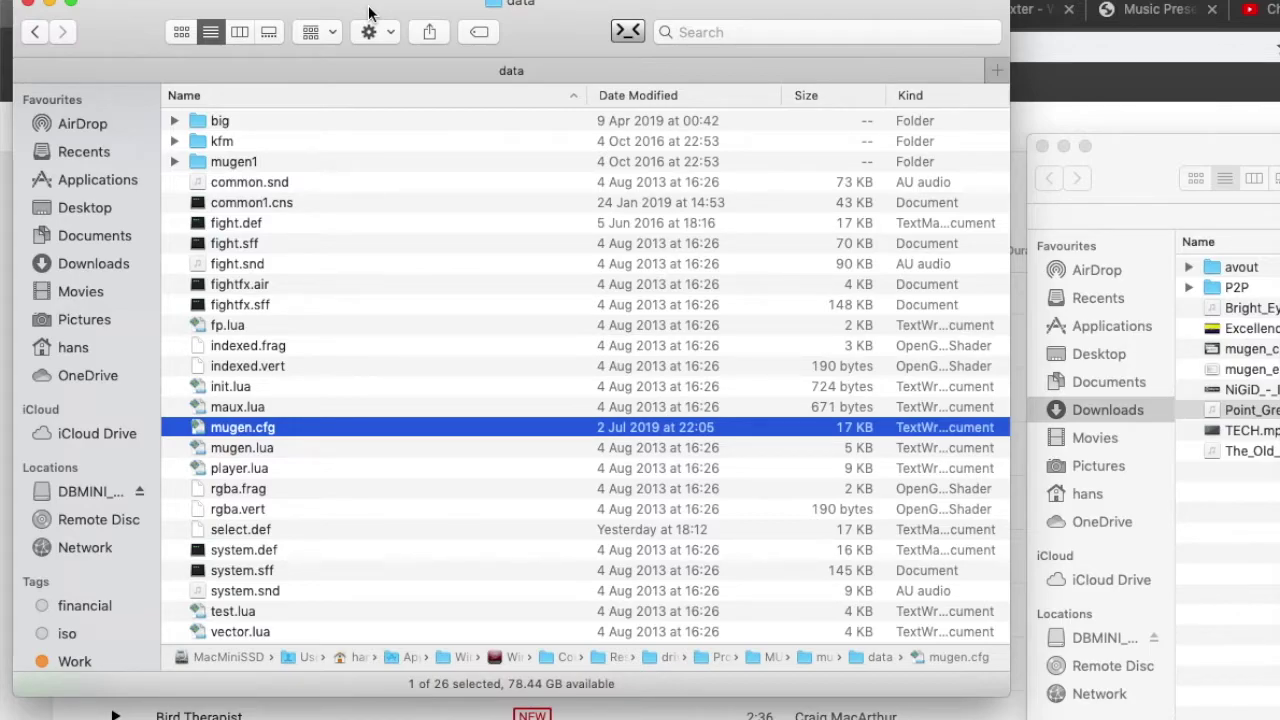
click(253, 141)
click(227, 159)
click(263, 143)
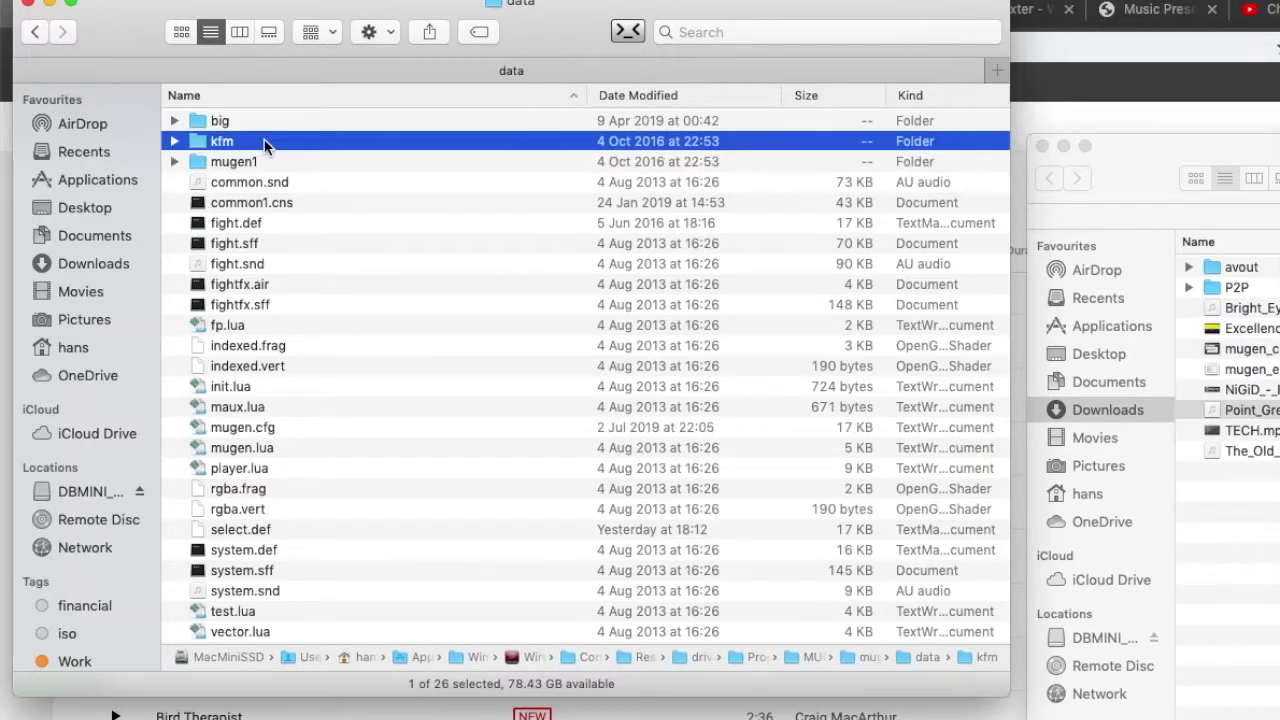
click(229, 120)
click(253, 141)
click(289, 164)
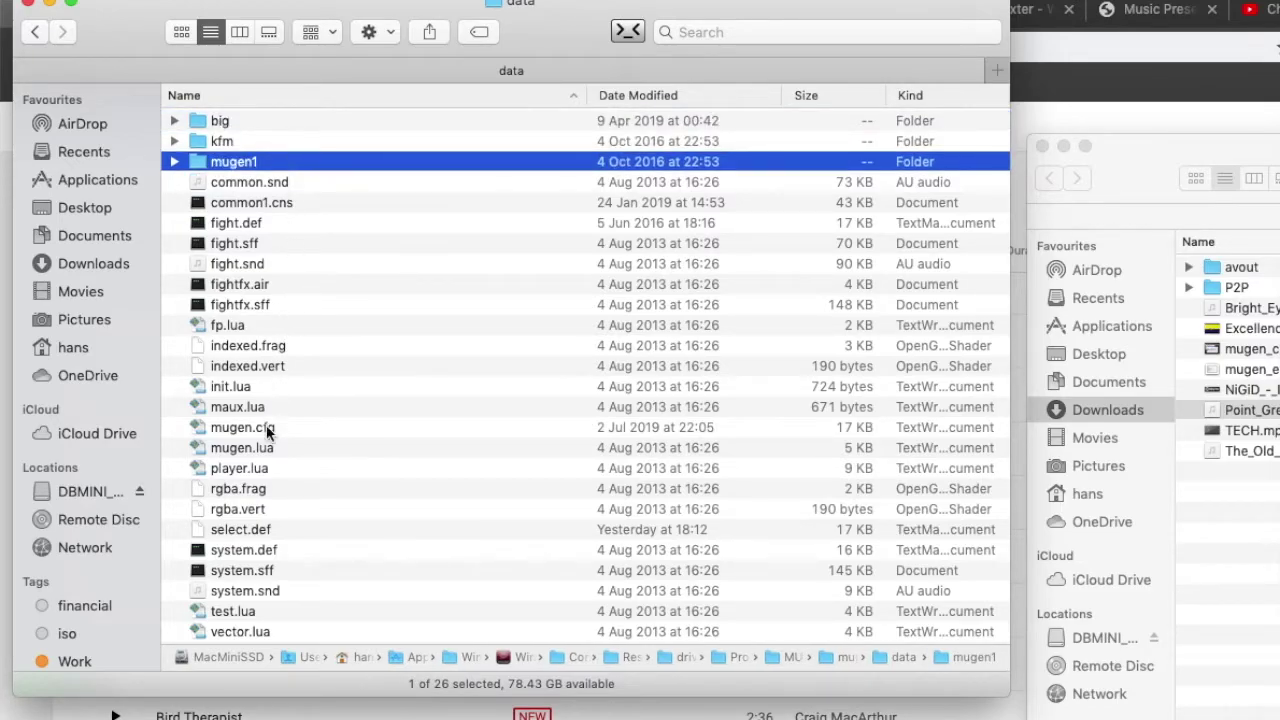
click(300, 430)
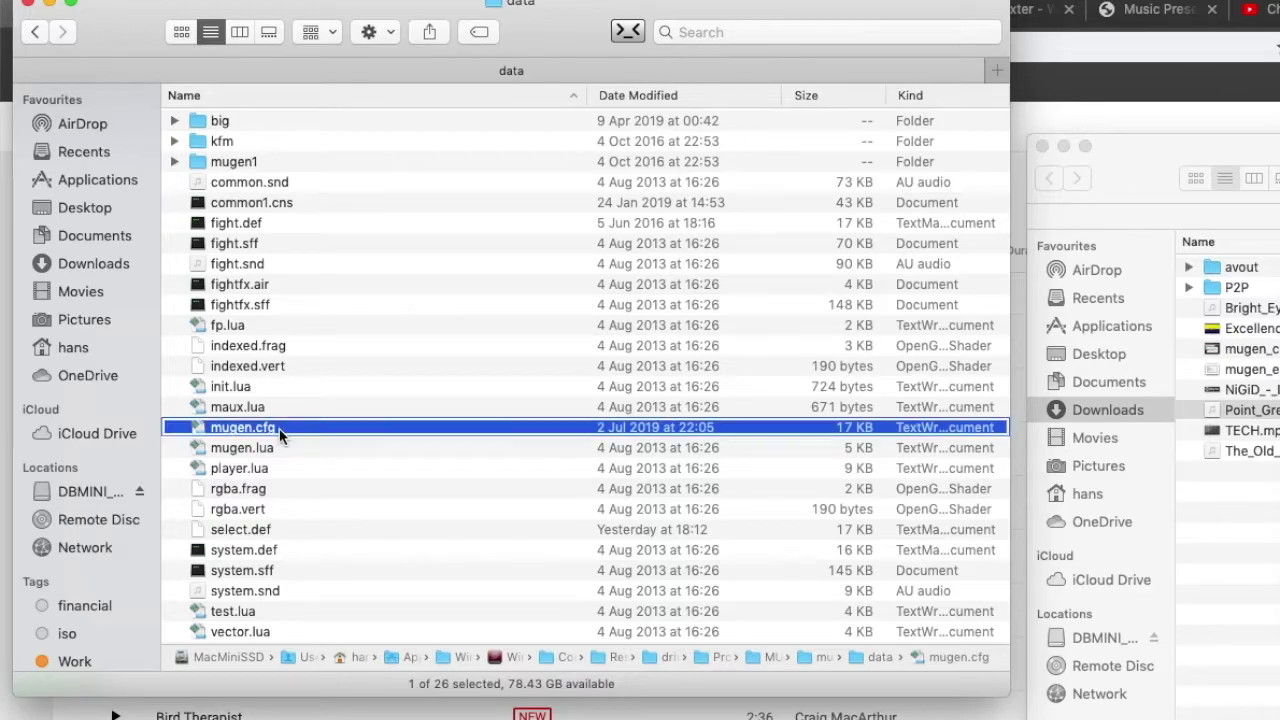
right_click(280, 428)
mouse_move(342, 455)
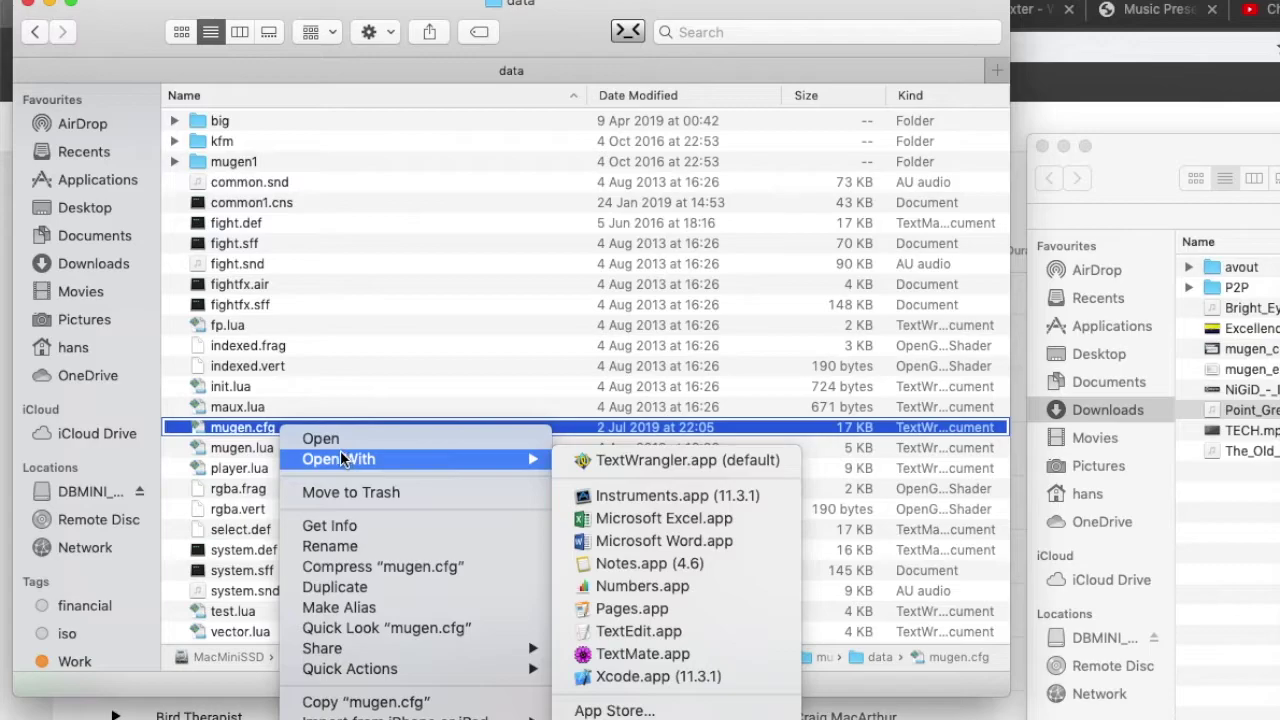
click(259, 220)
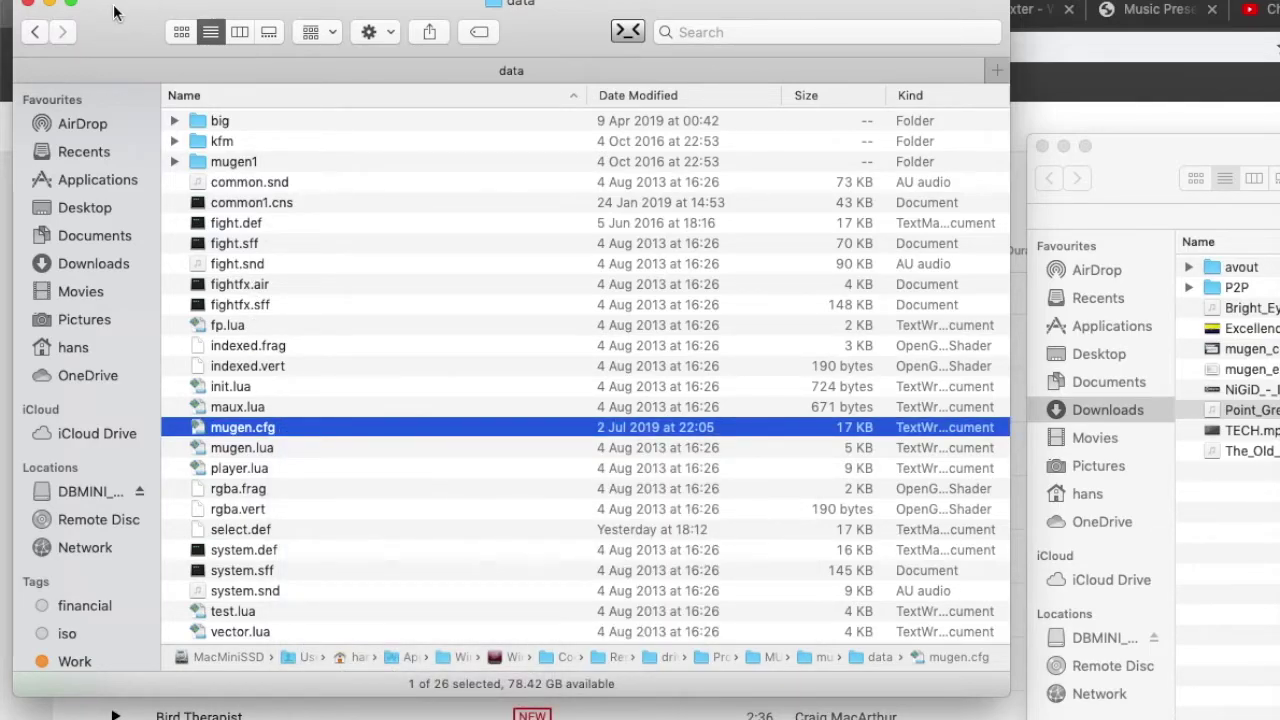
- Go up to the mugen_1.1 folder, return to its data folder and open mugen.cfg in TextMate
key(super+Up)
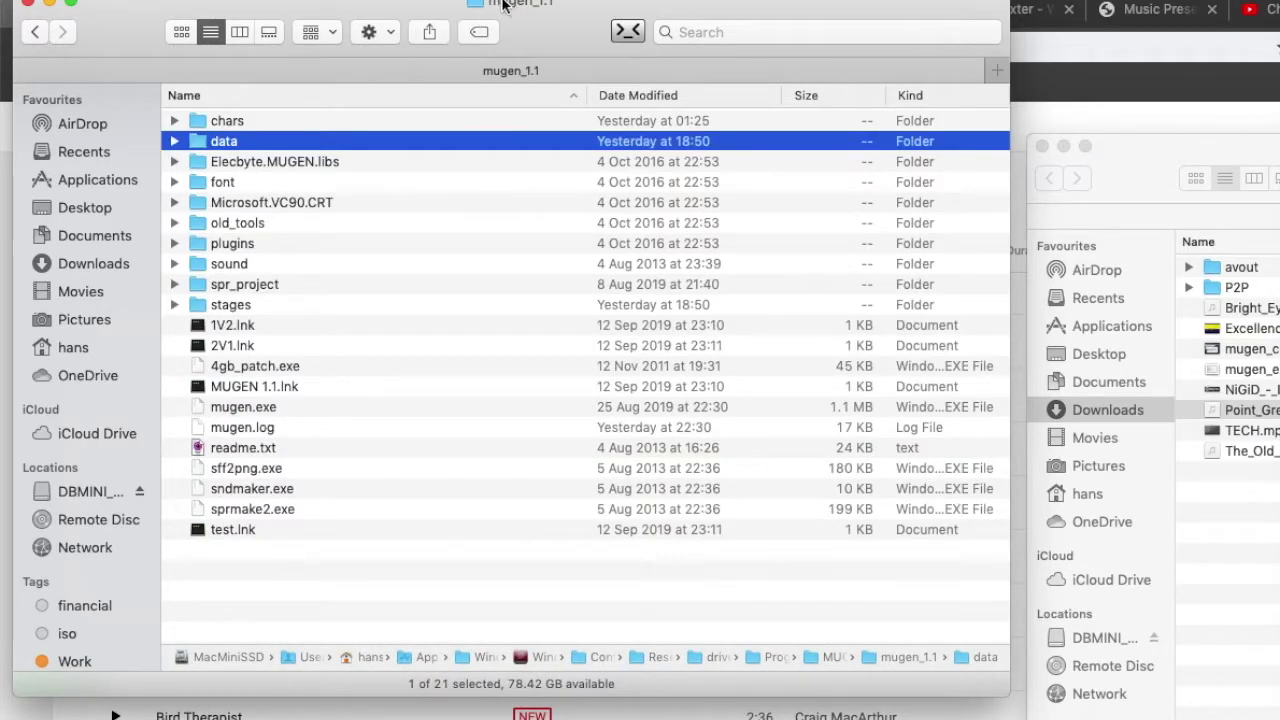
double_click(258, 145)
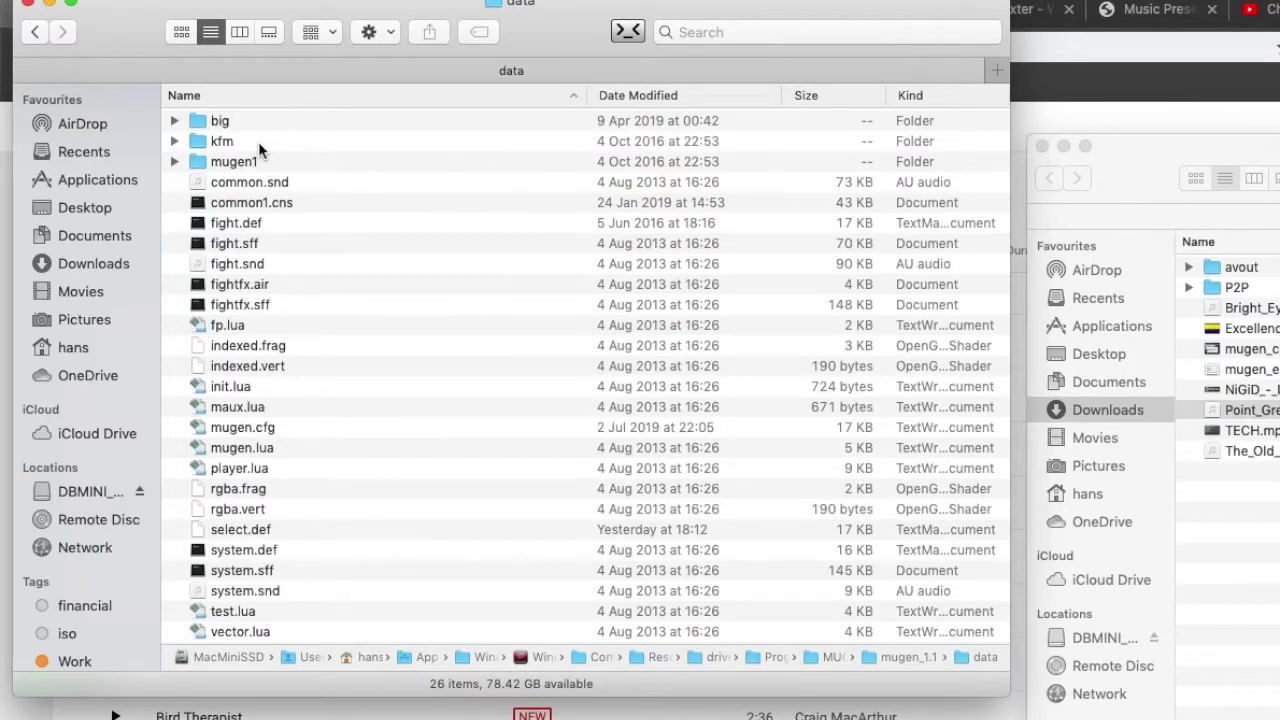
click(254, 428)
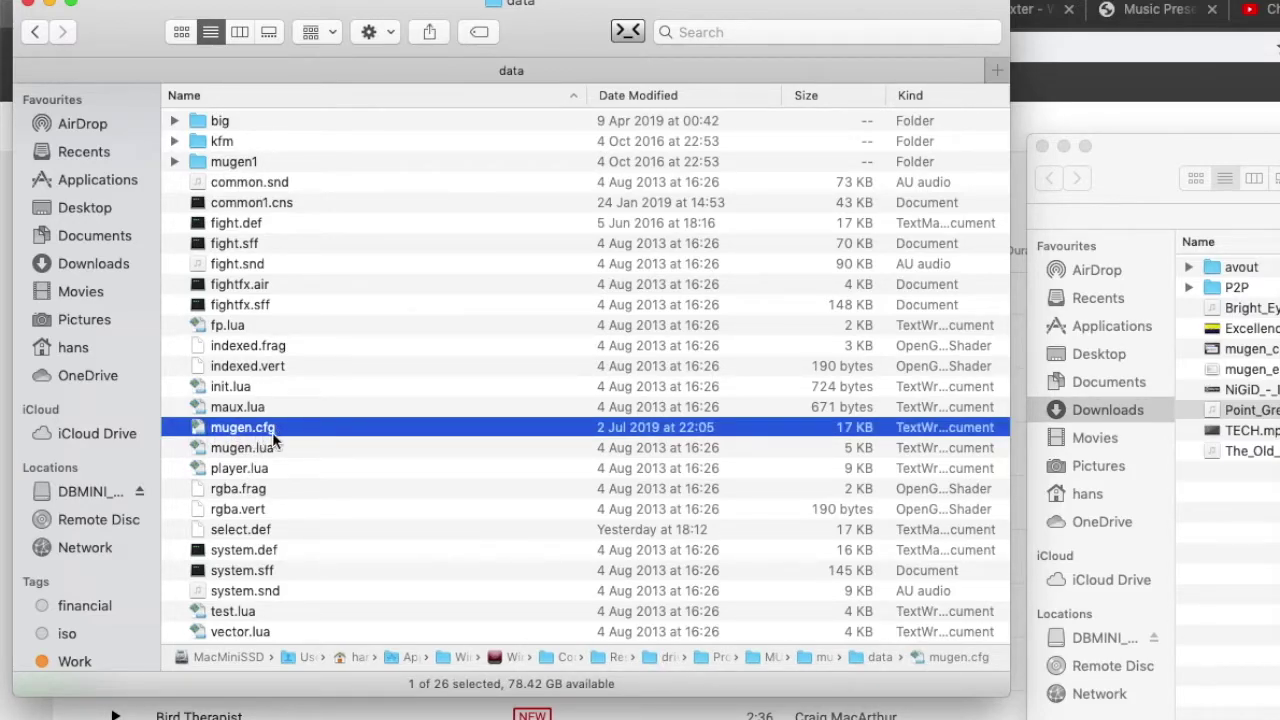
right_click(272, 431)
mouse_move(329, 465)
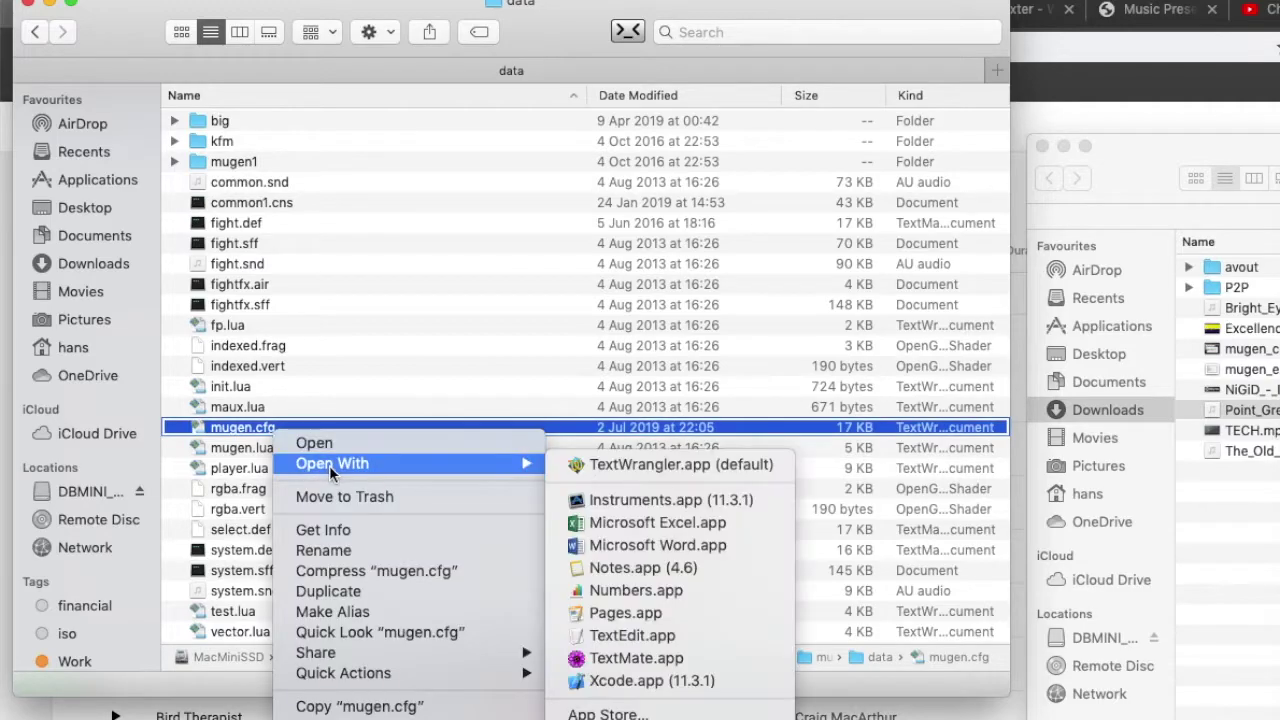
click(615, 663)
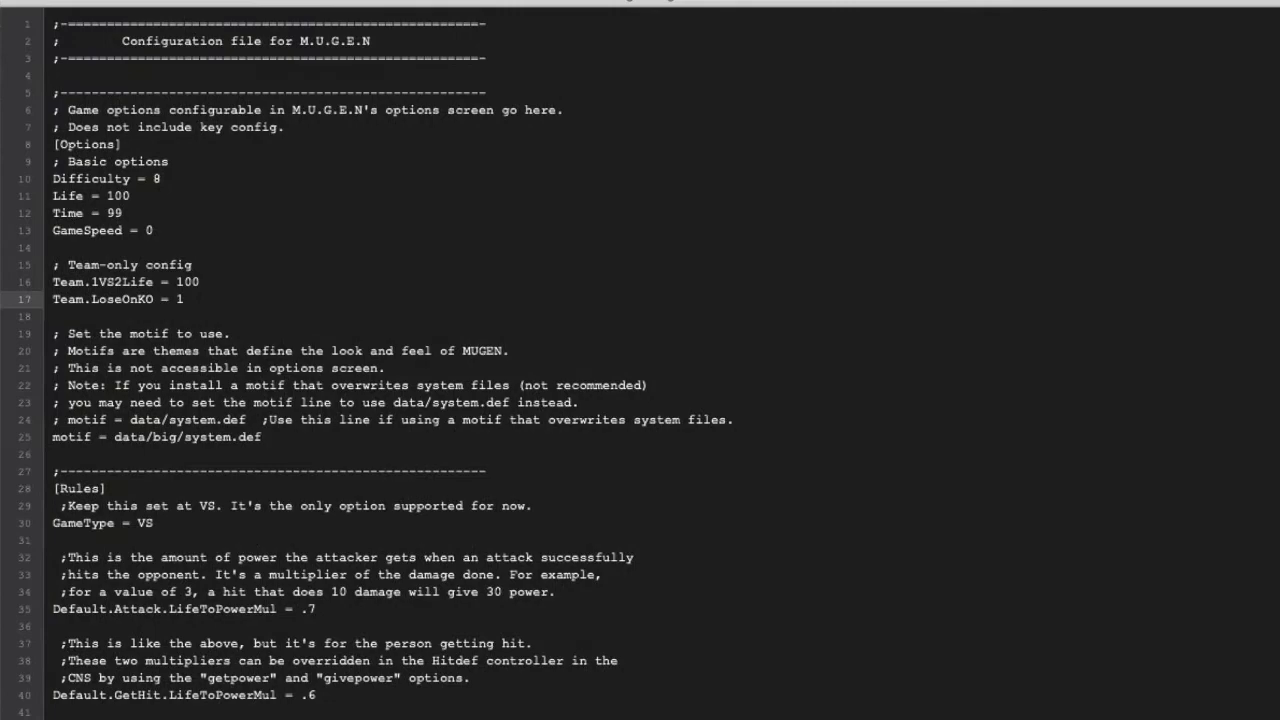
- Read through the Options and Rules sections of mugen.cfg down to the Config section
click(320, 45)
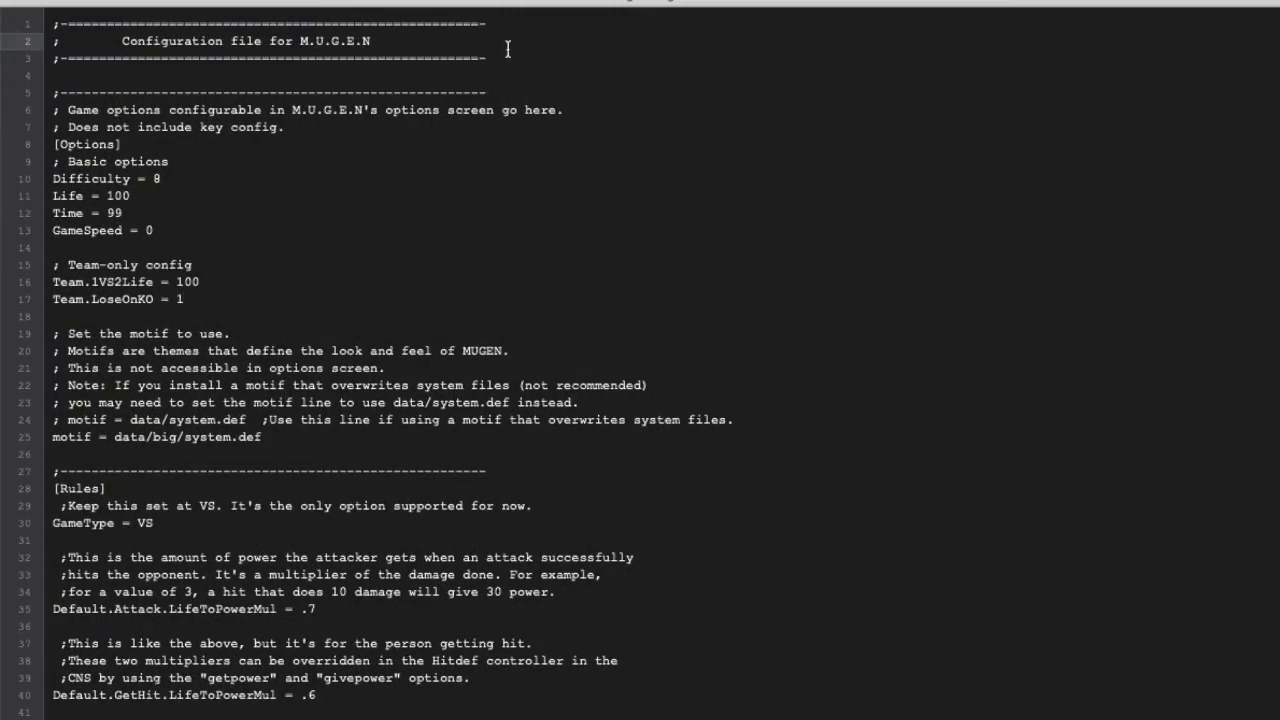
scroll(508, 49, up, 1)
scroll(508, 49, down, 1)
scroll(508, 49, down, 4)
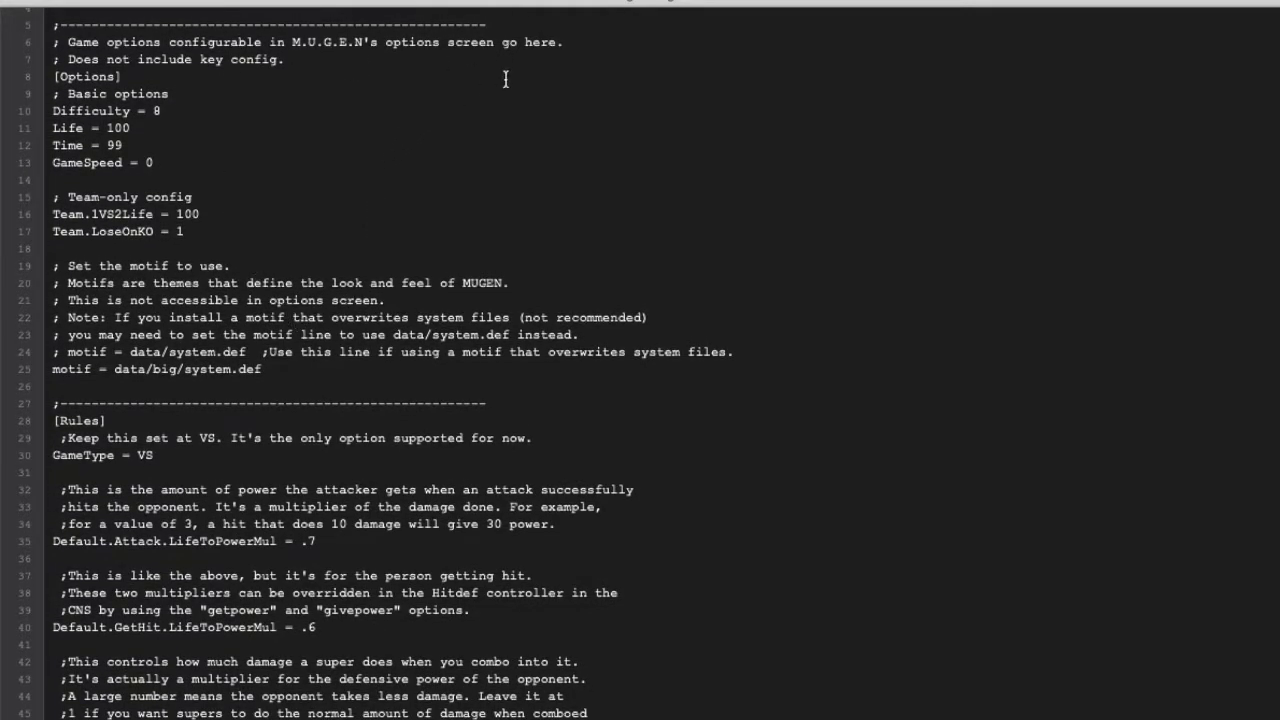
scroll(602, 167, down, 5)
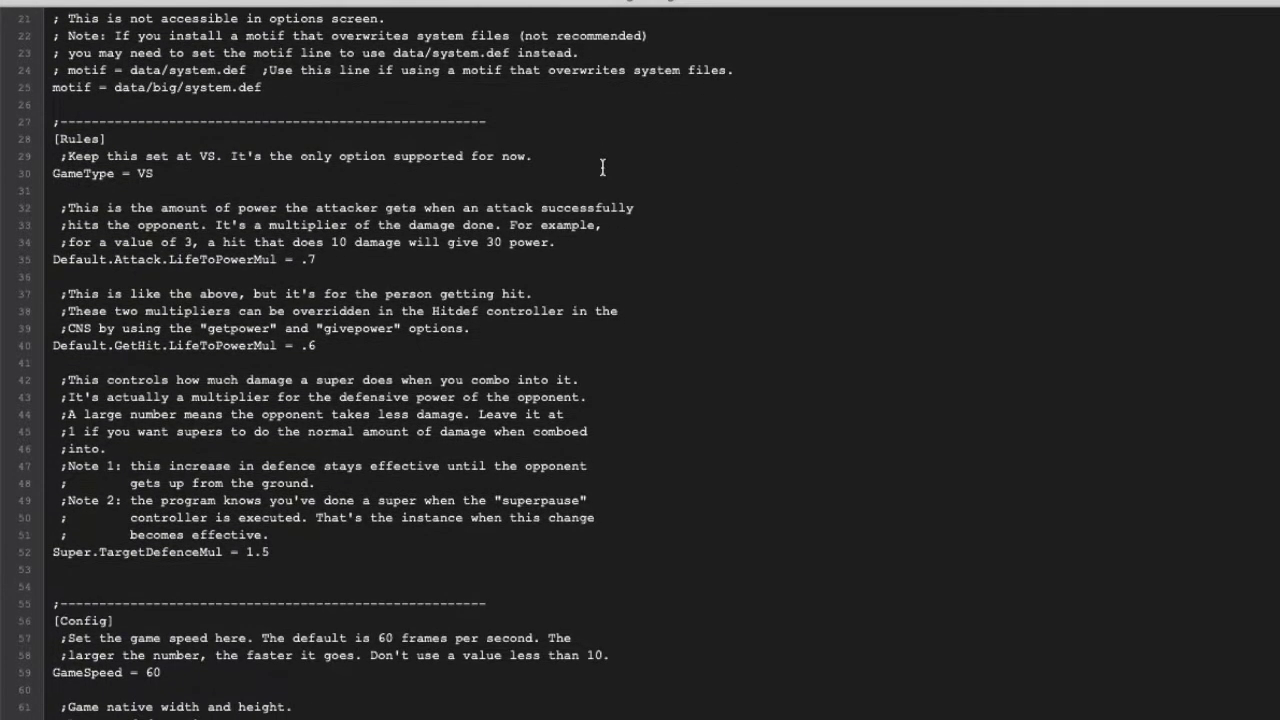
scroll(602, 167, down, 9)
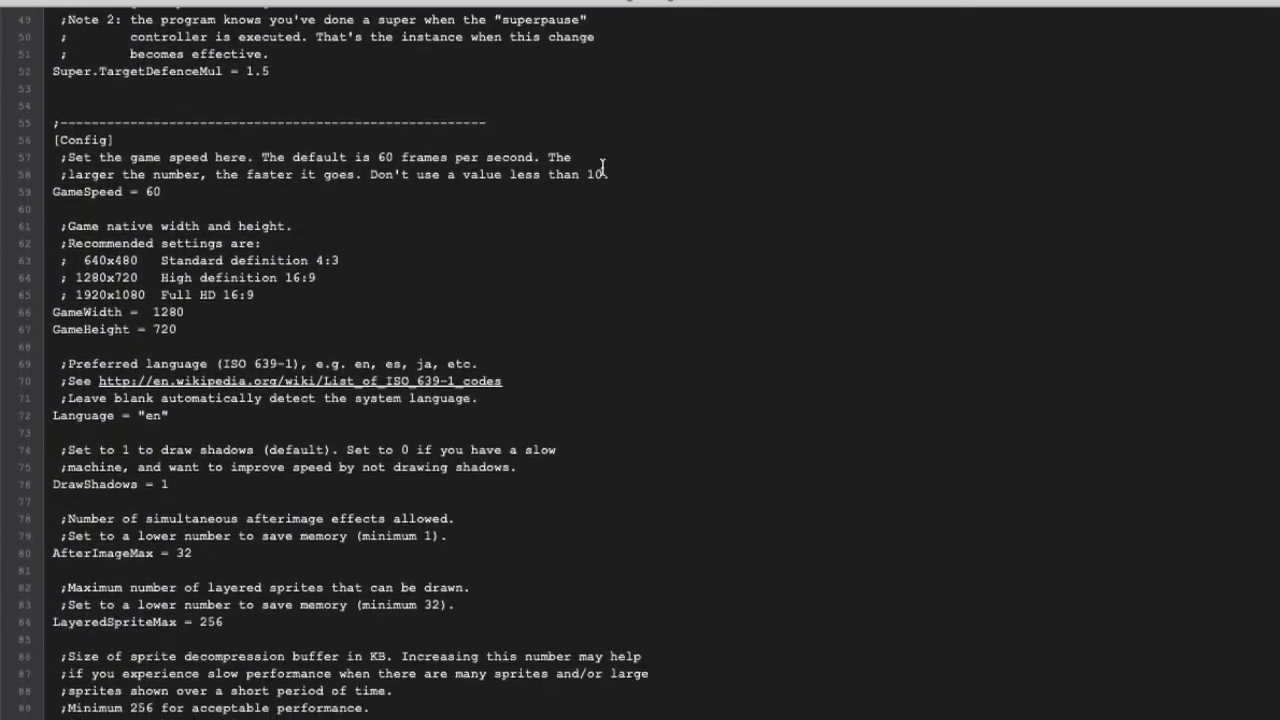
scroll(602, 167, down, 2)
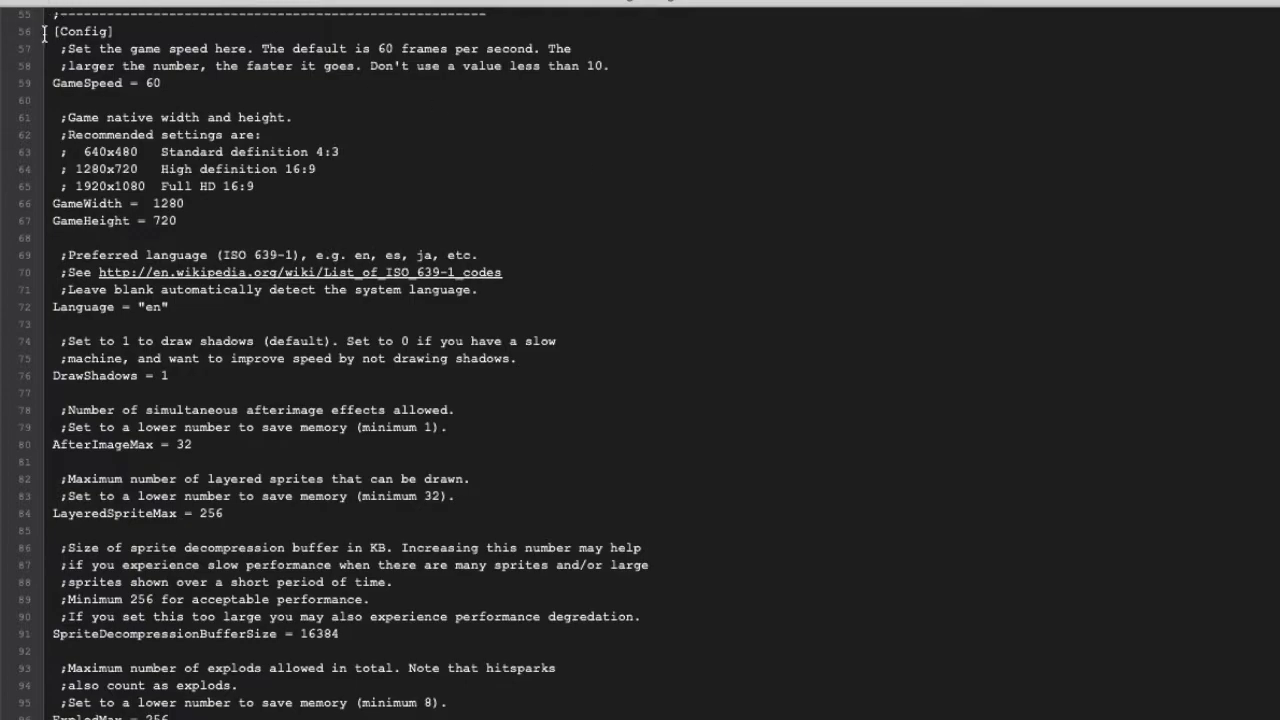
- Examine the Config section's game speed, GameWidth and GameHeight settings
drag(55, 33, 217, 218)
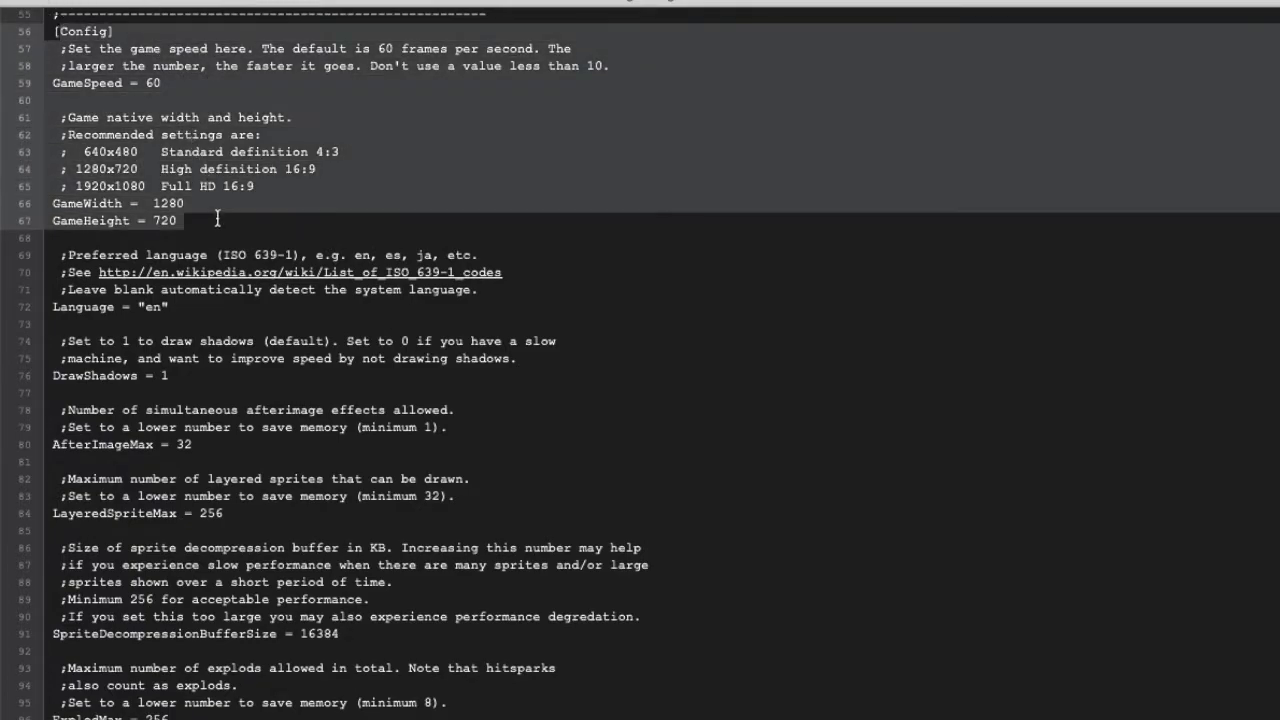
scroll(243, 217, up, 1)
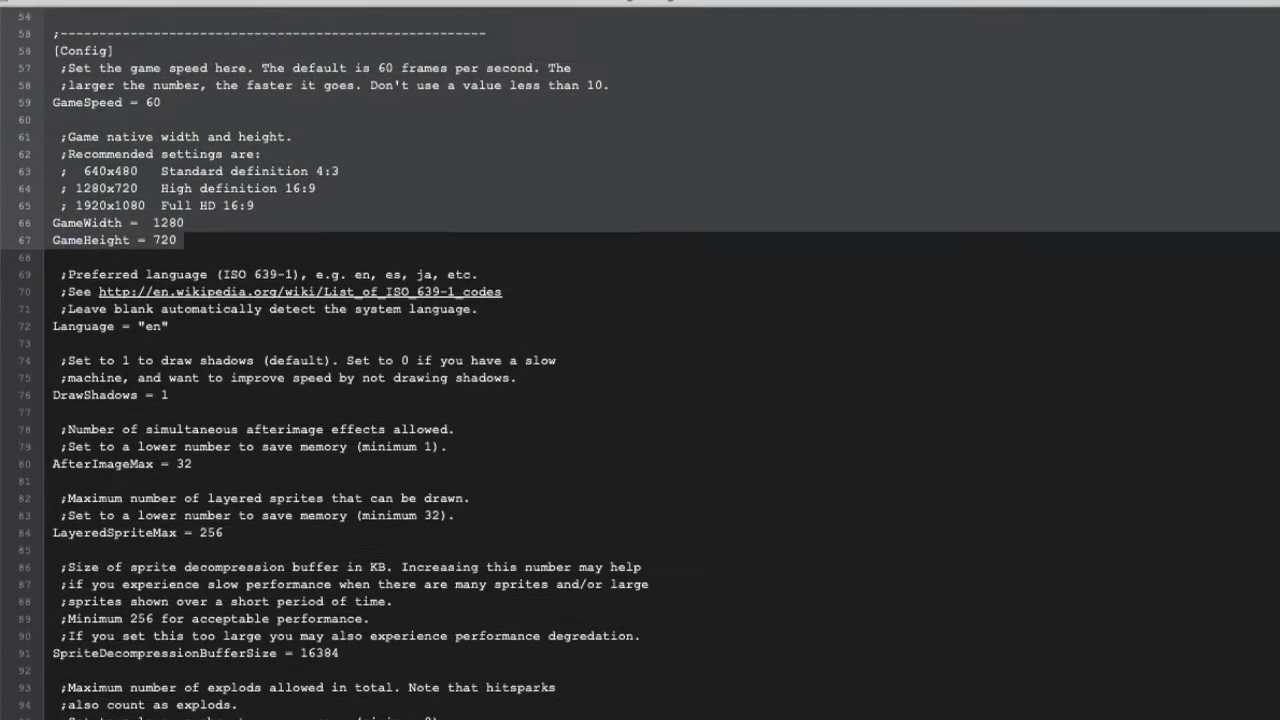
scroll(161, 238, up, 8)
scroll(161, 238, down, 7)
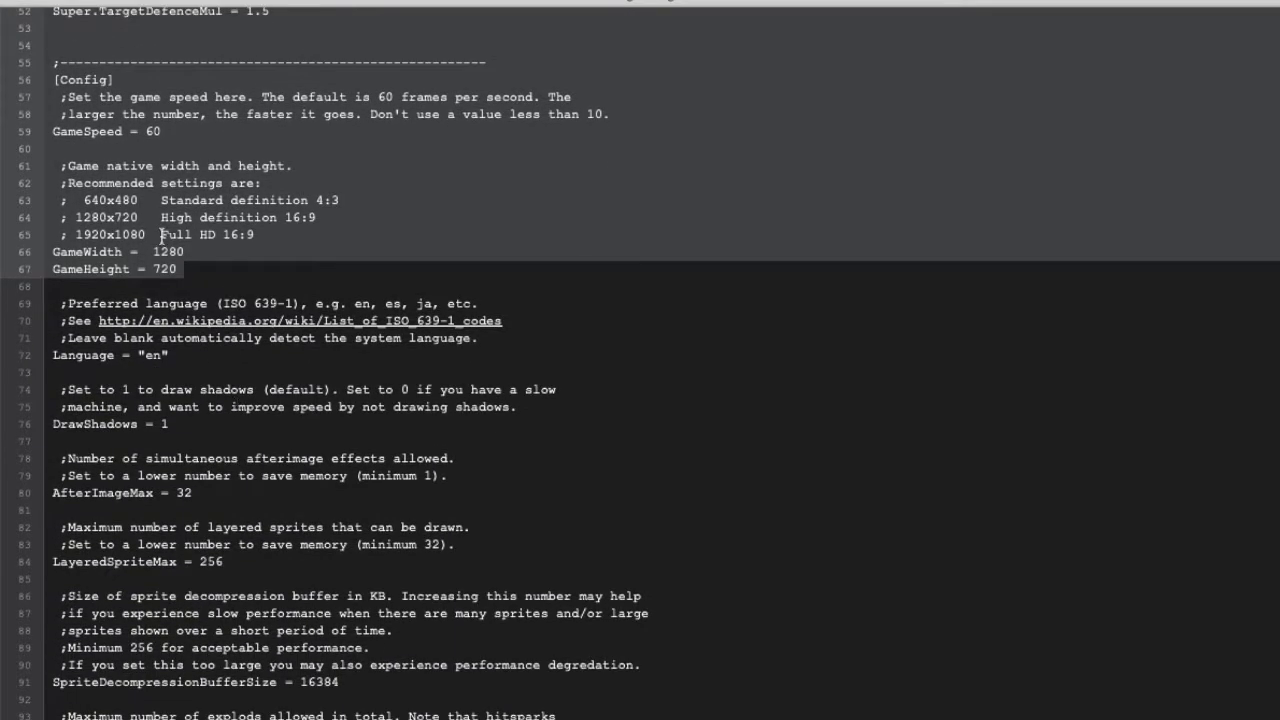
click(161, 235)
drag(53, 253, 135, 258)
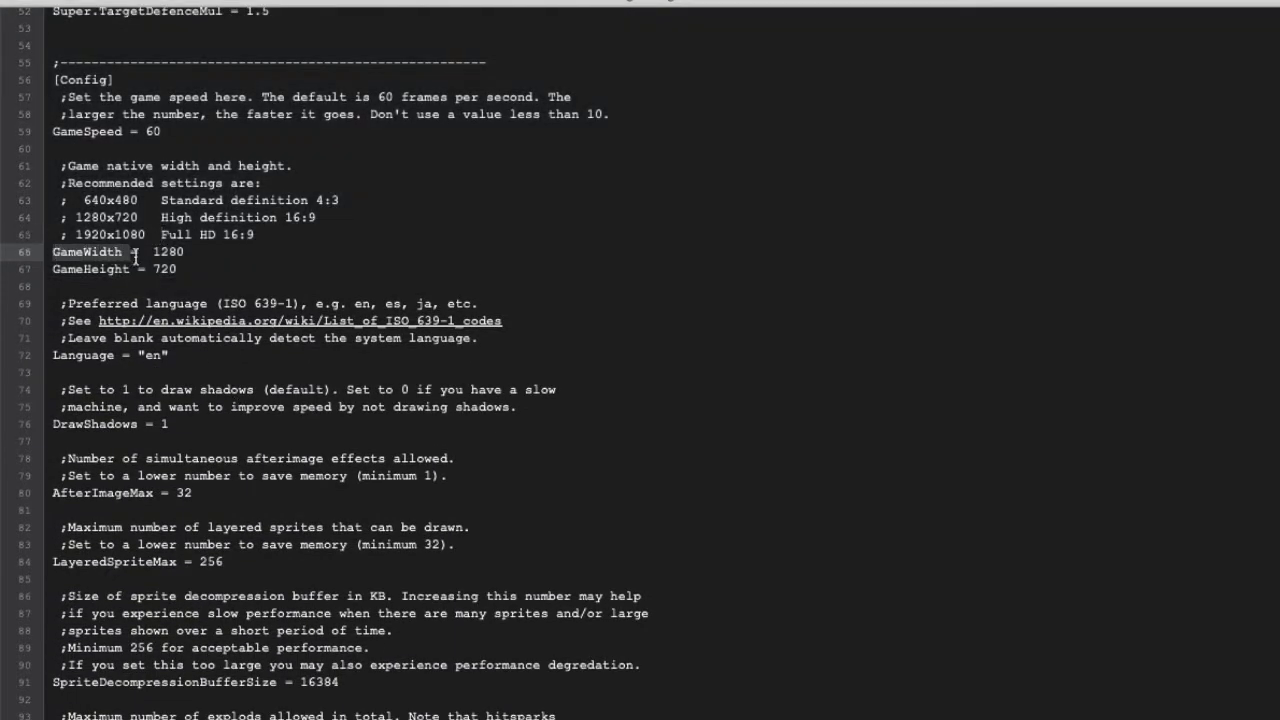
click(182, 270)
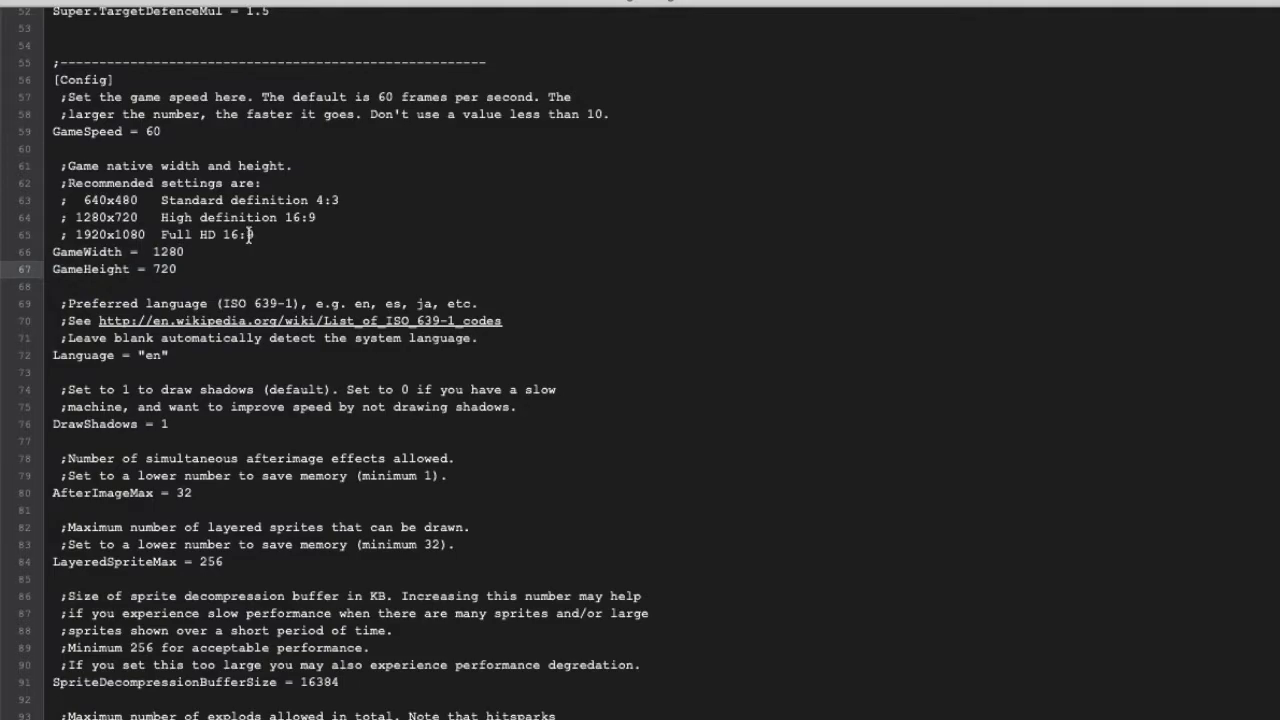
- Compare the recommended resolution list in the Config section with the GameWidth and GameHeight values
click(77, 203)
drag(77, 203, 290, 236)
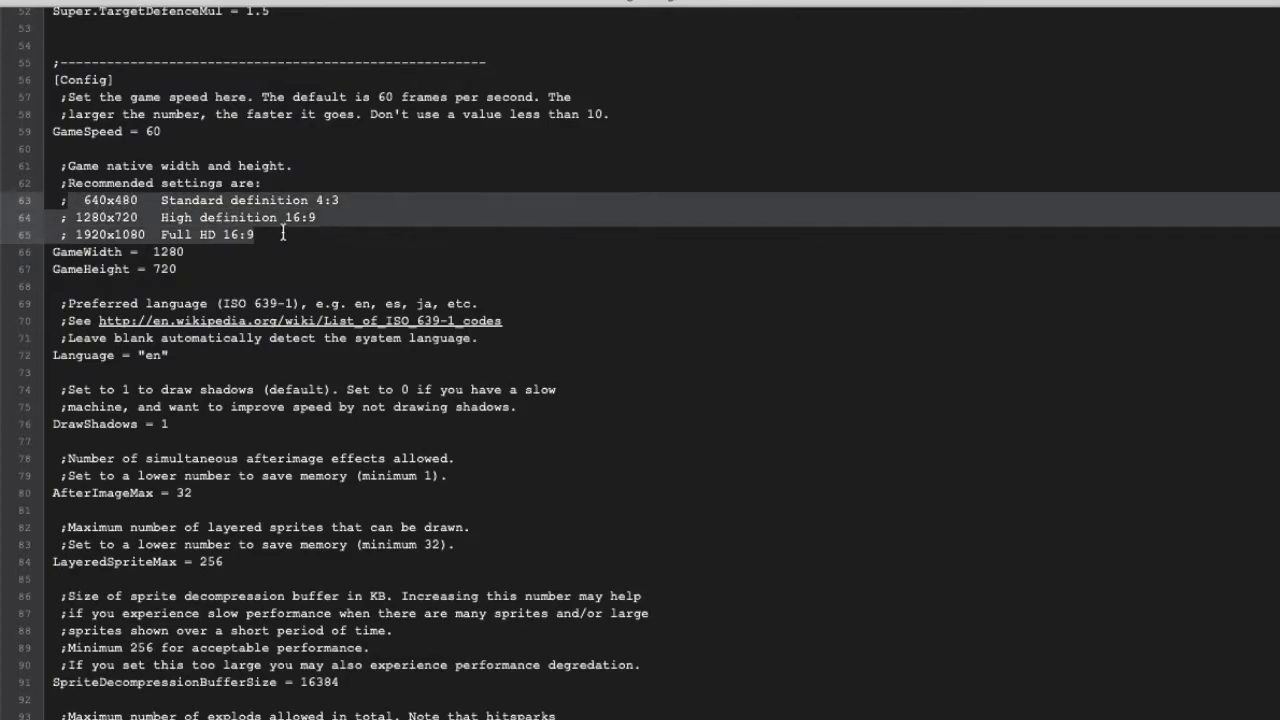
click(297, 234)
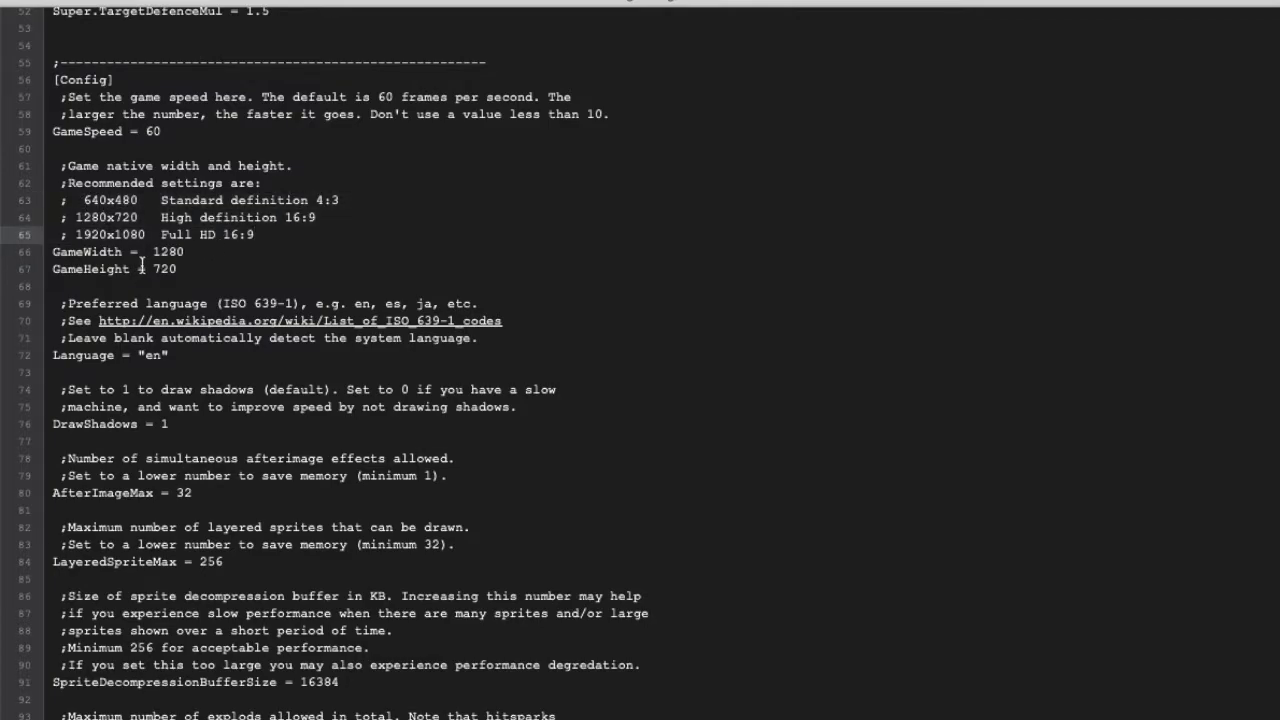
click(189, 269)
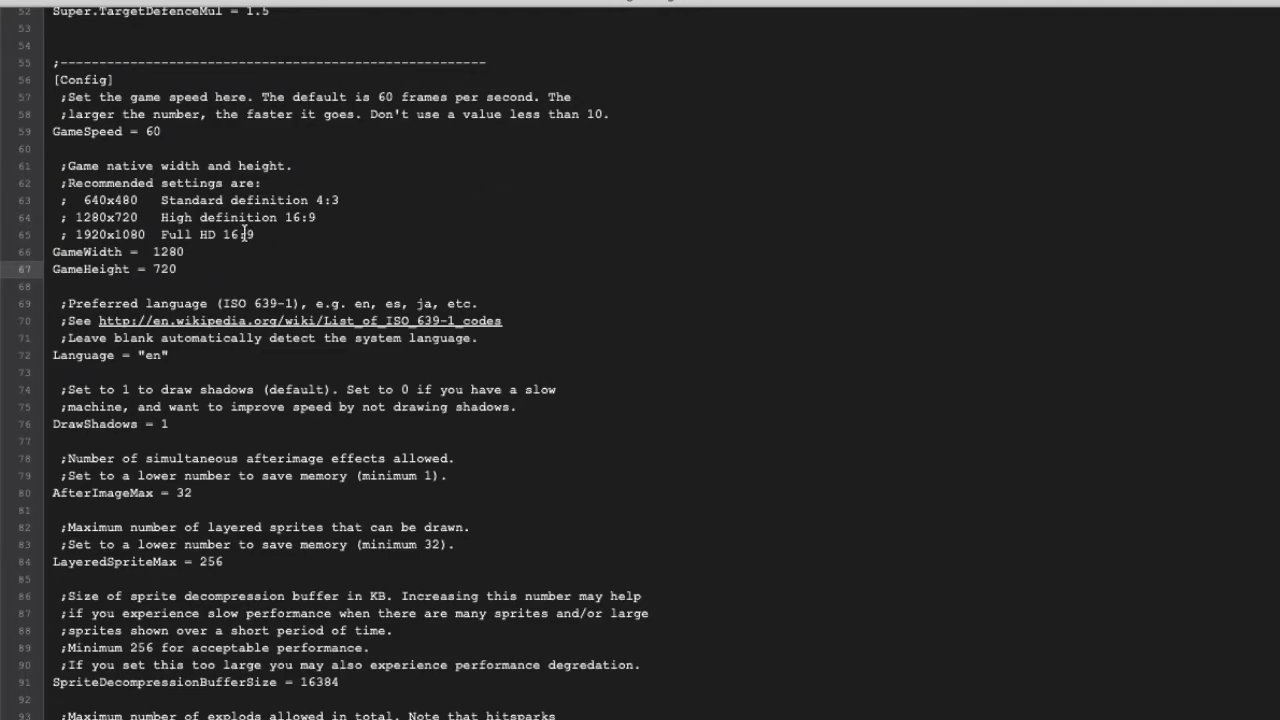
drag(154, 252, 185, 252)
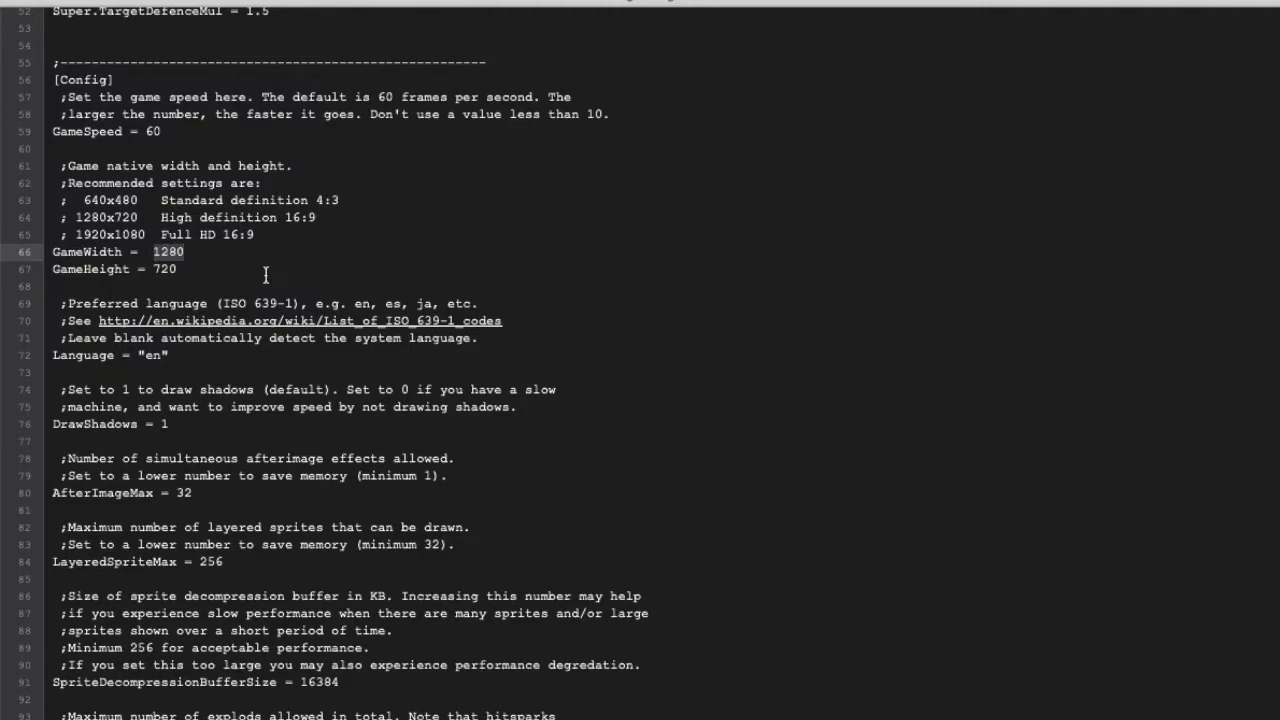
drag(154, 269, 188, 269)
click(466, 268)
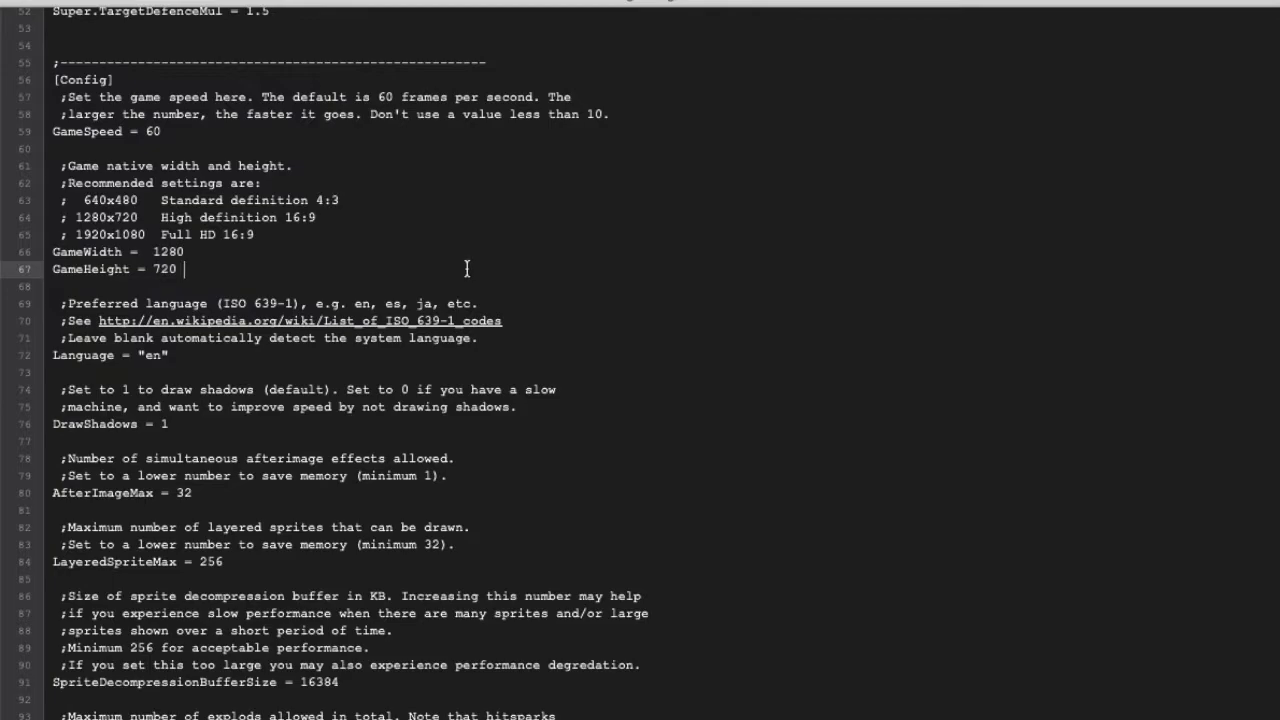
- Examine the AllowDebugMode, AllowDebugKeys and Debug settings in the Debug section
scroll(466, 268, down, 5)
scroll(466, 268, down, 6)
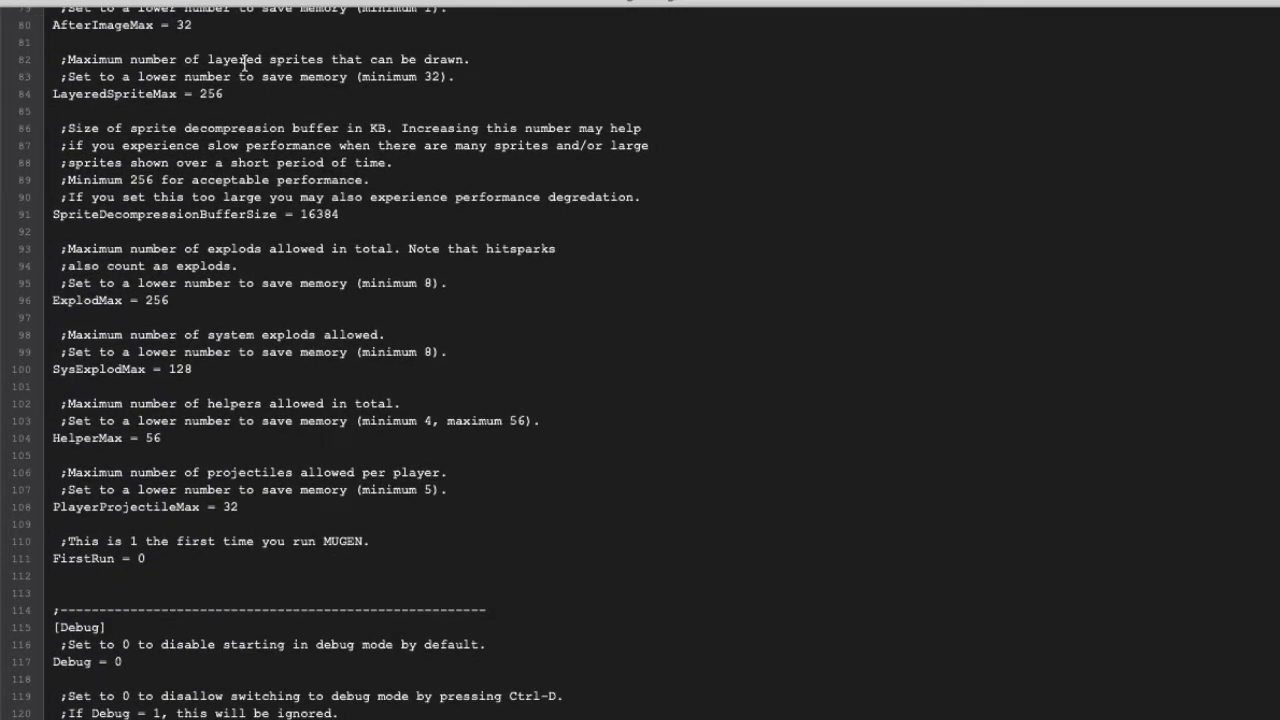
scroll(576, 213, down, 11)
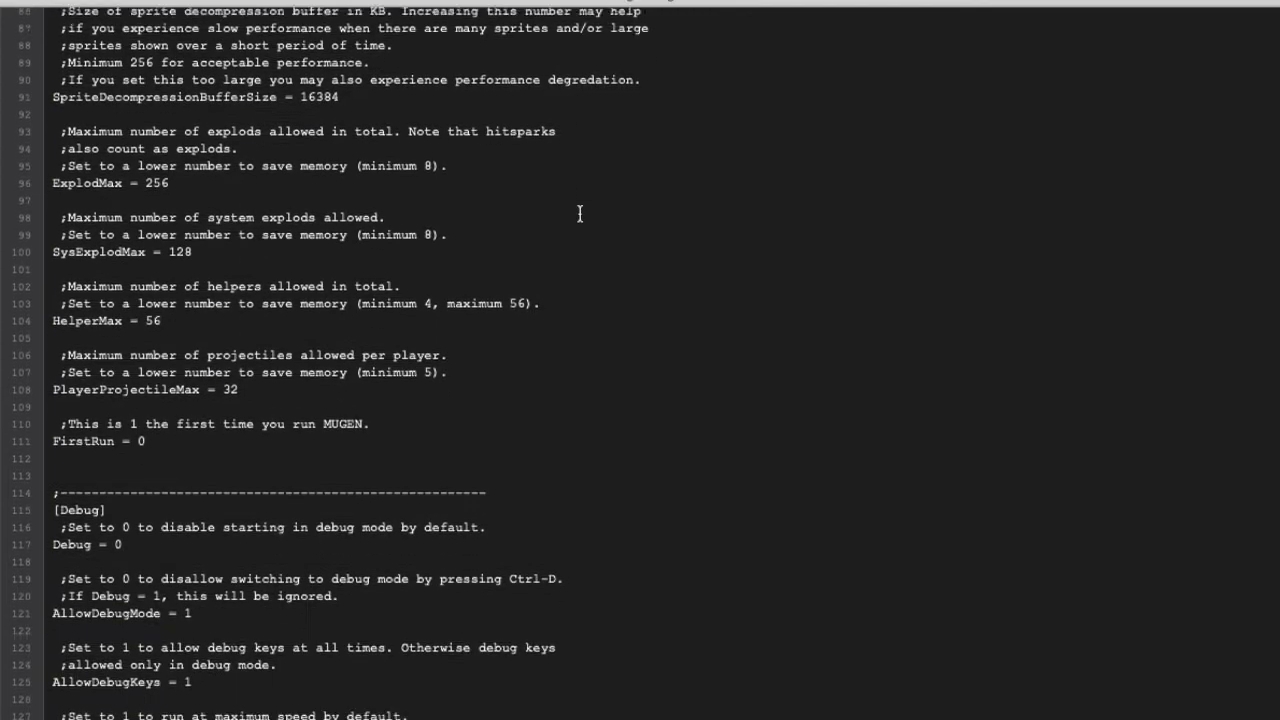
scroll(579, 212, down, 1)
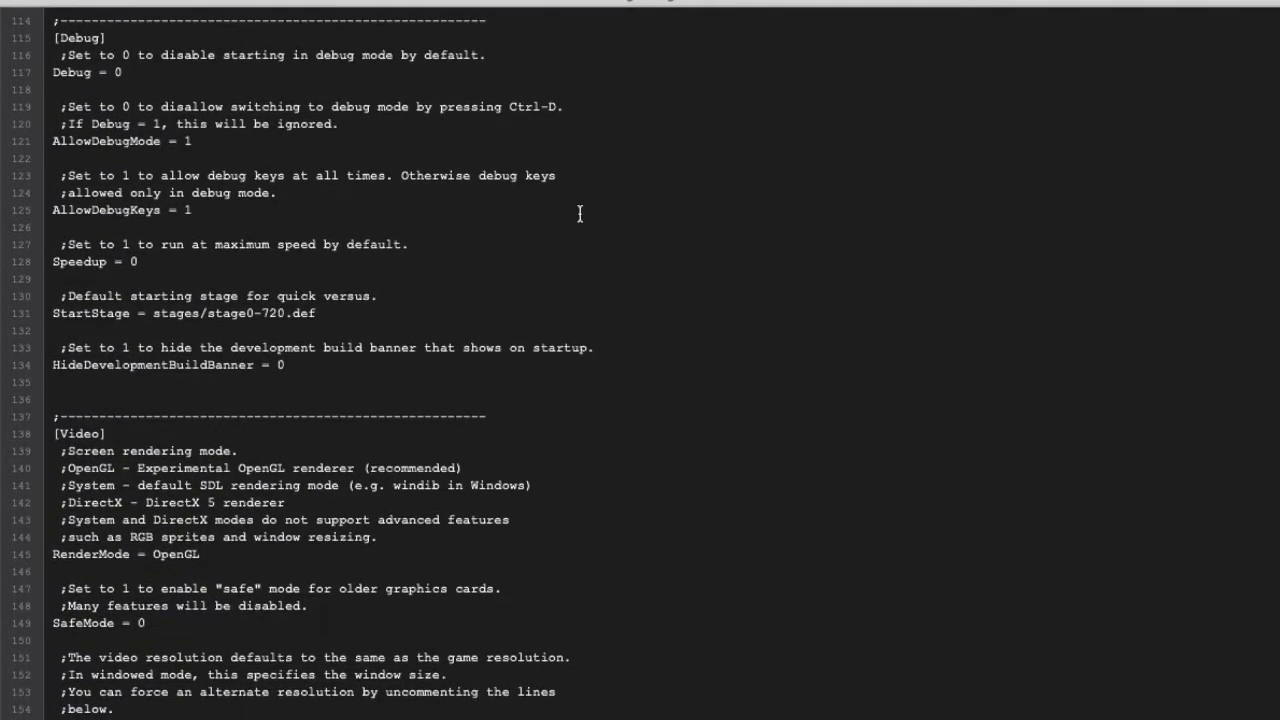
click(165, 72)
click(78, 136)
drag(78, 136, 204, 141)
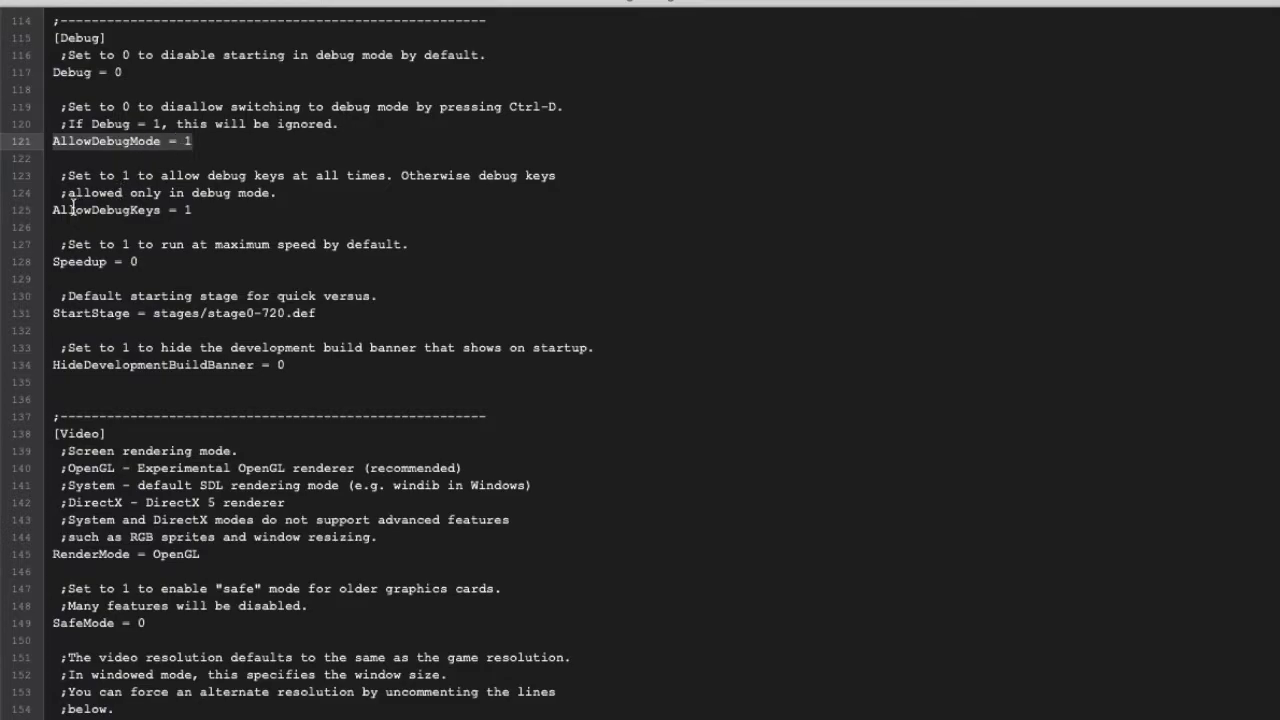
drag(56, 210, 200, 210)
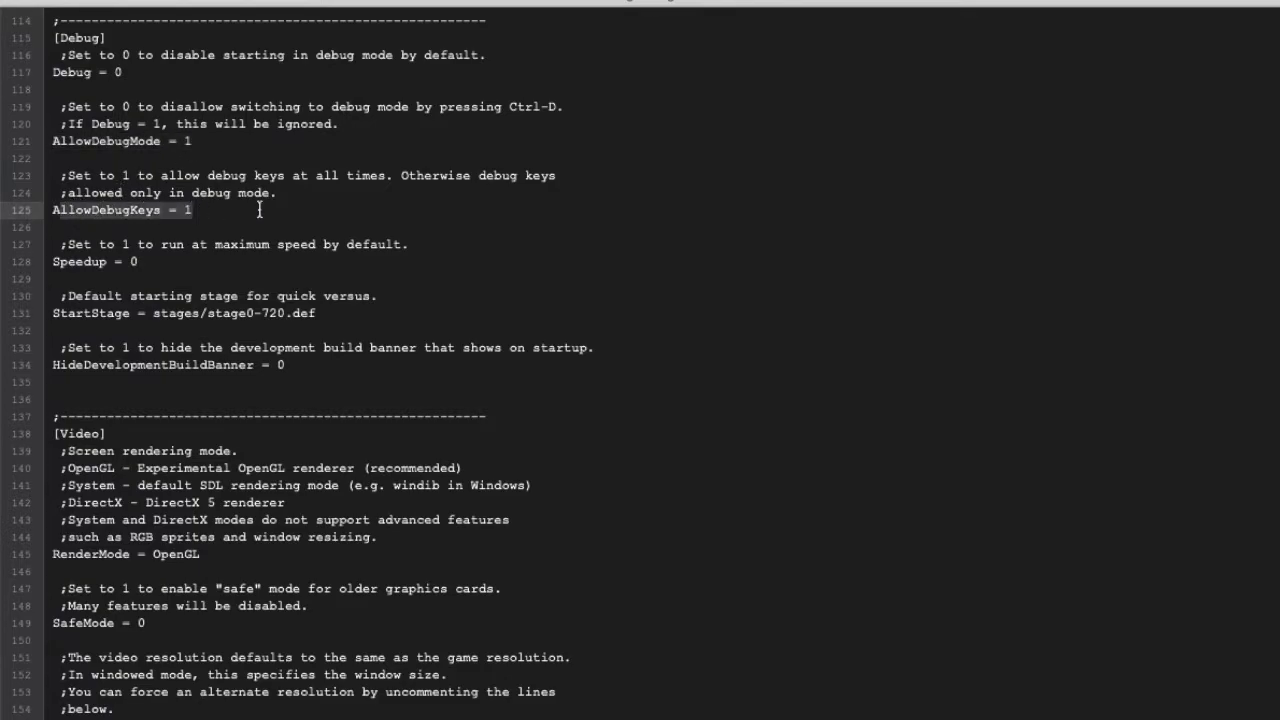
click(259, 210)
scroll(259, 210, down, 5)
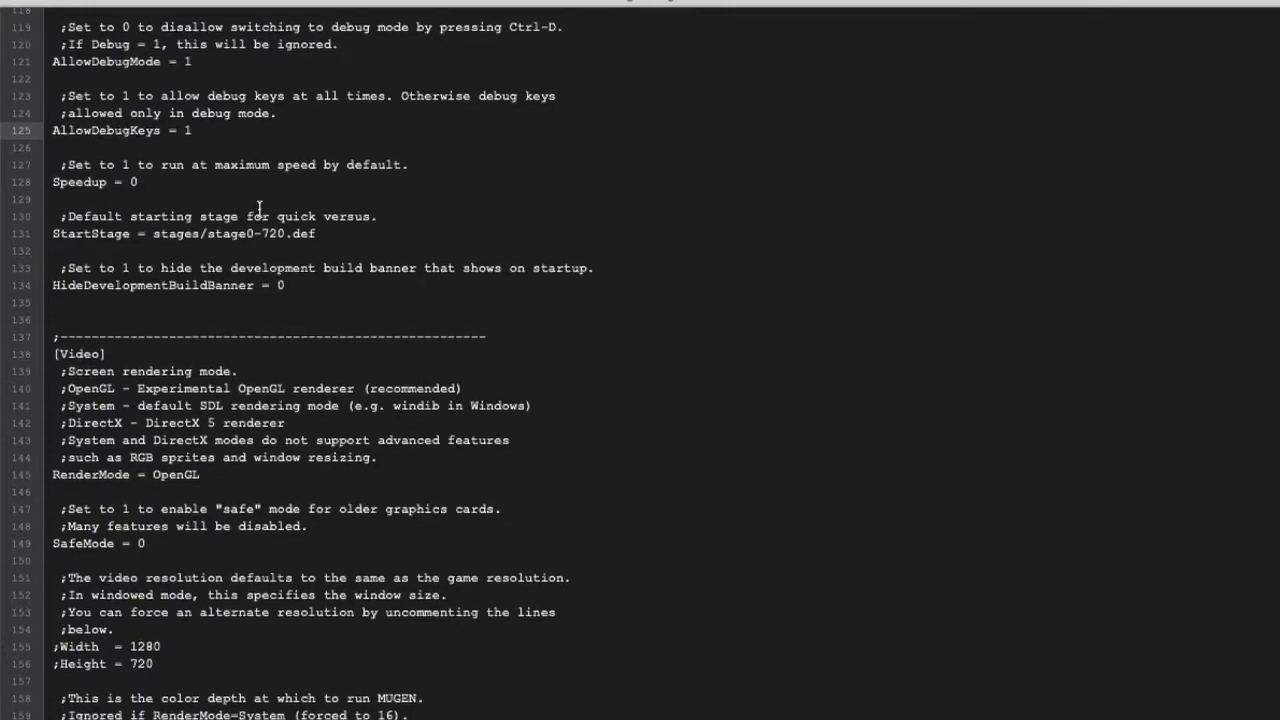
scroll(259, 210, up, 4)
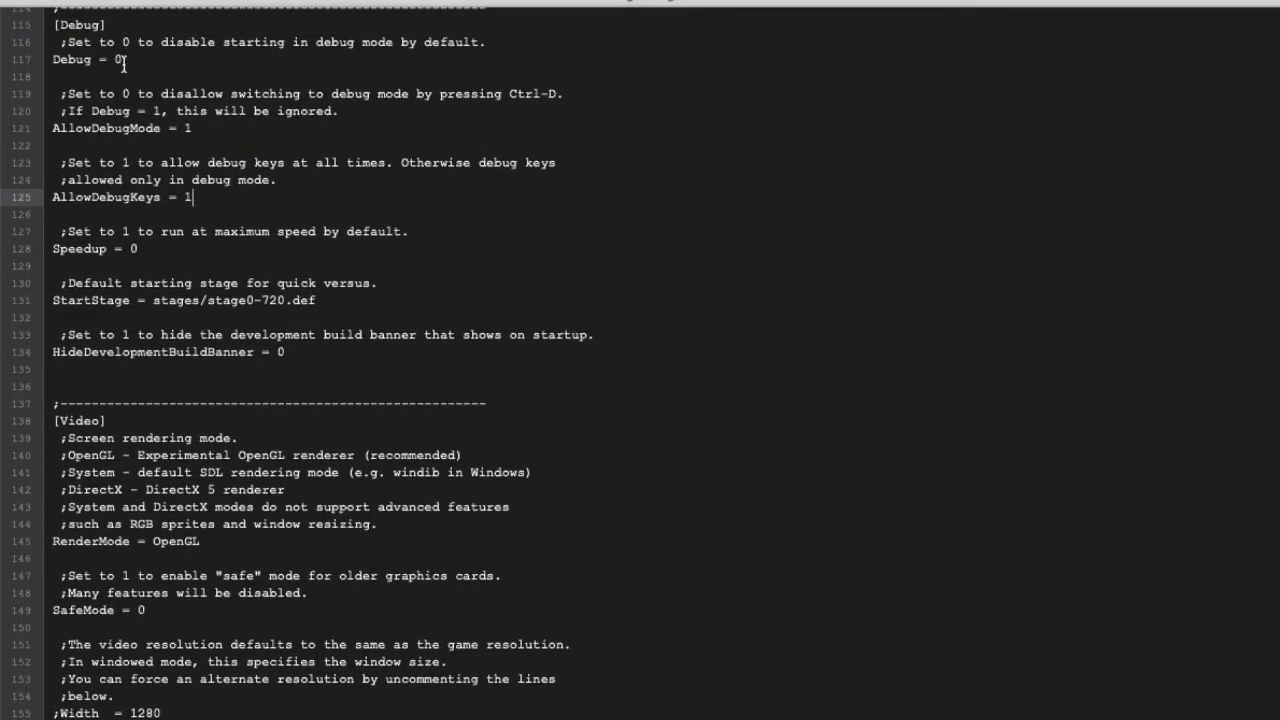
drag(121, 59, 53, 61)
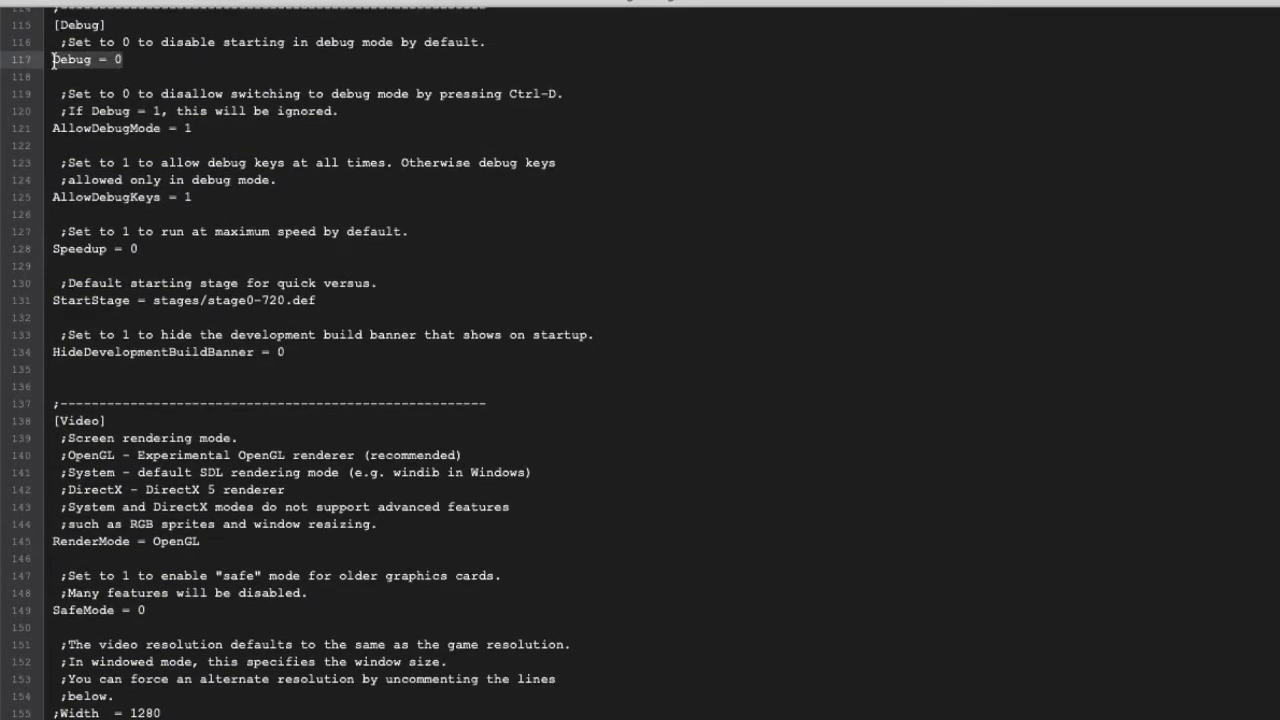
click(131, 60)
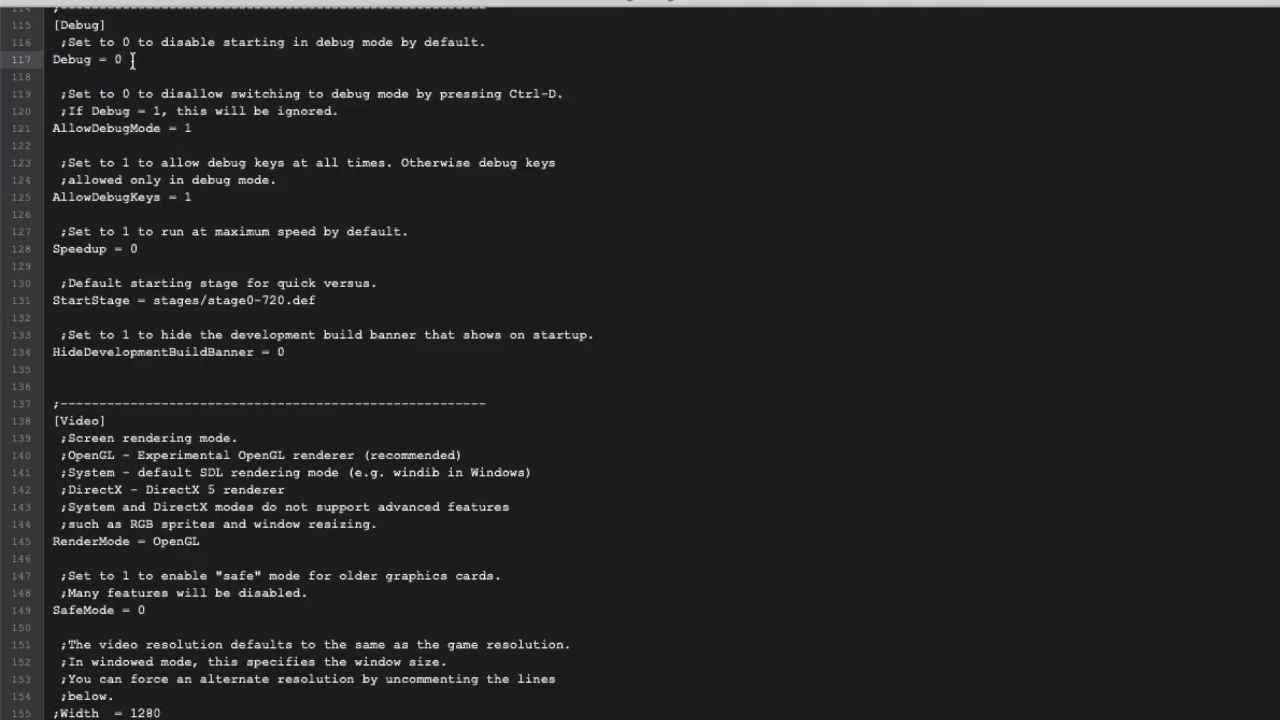
- Examine the RenderMode setting in the Video section, including its OpenGL value
click(271, 110)
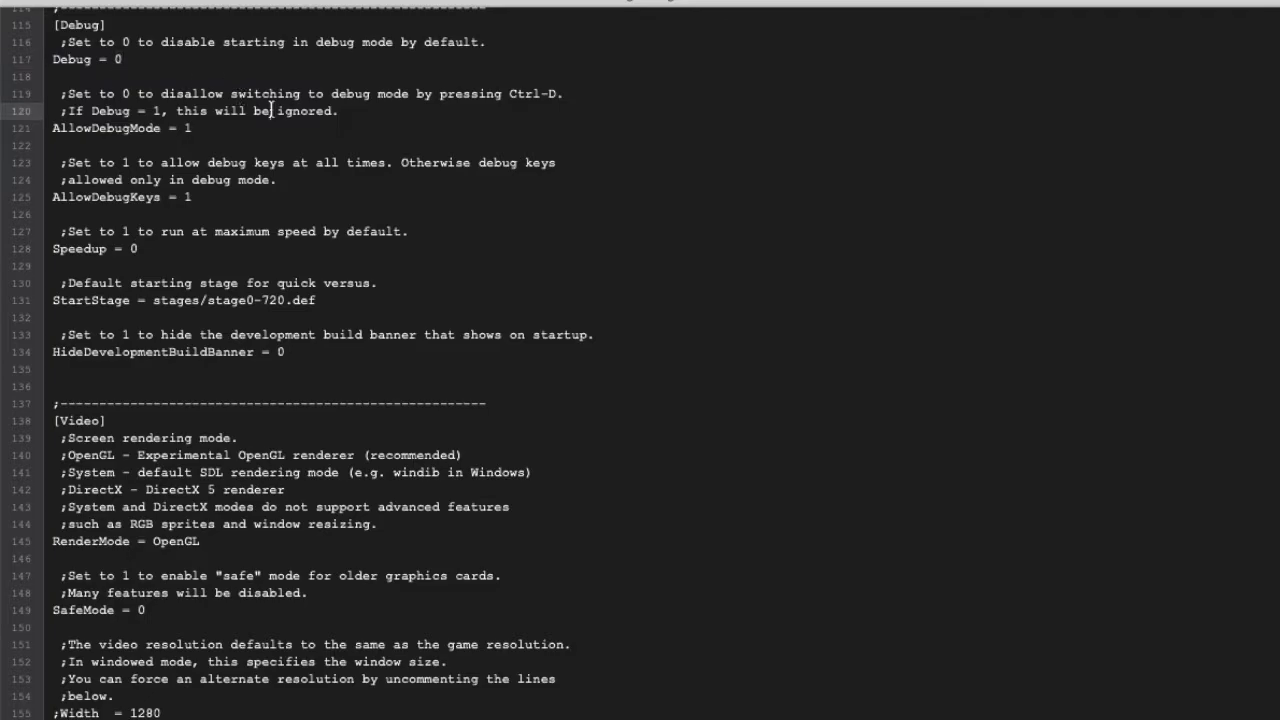
scroll(271, 110, down, 6)
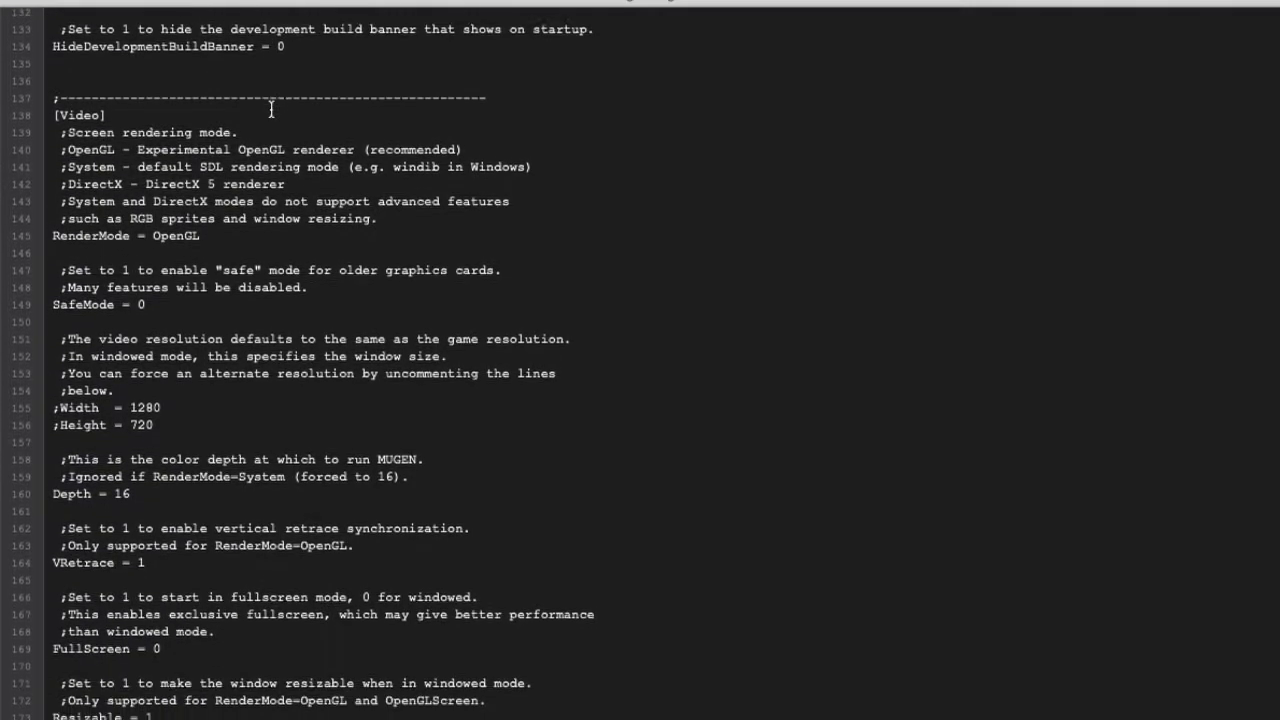
scroll(271, 110, down, 2)
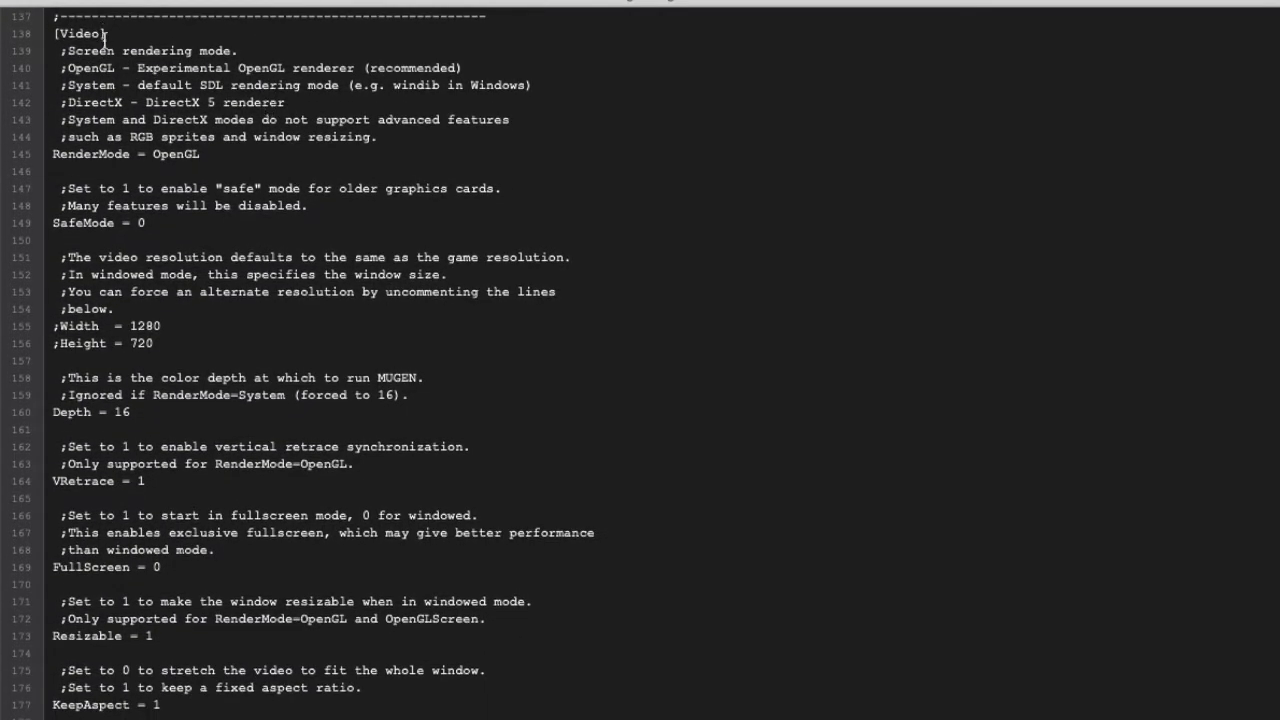
drag(53, 154, 232, 154)
click(234, 154)
drag(152, 155, 206, 155)
click(152, 155)
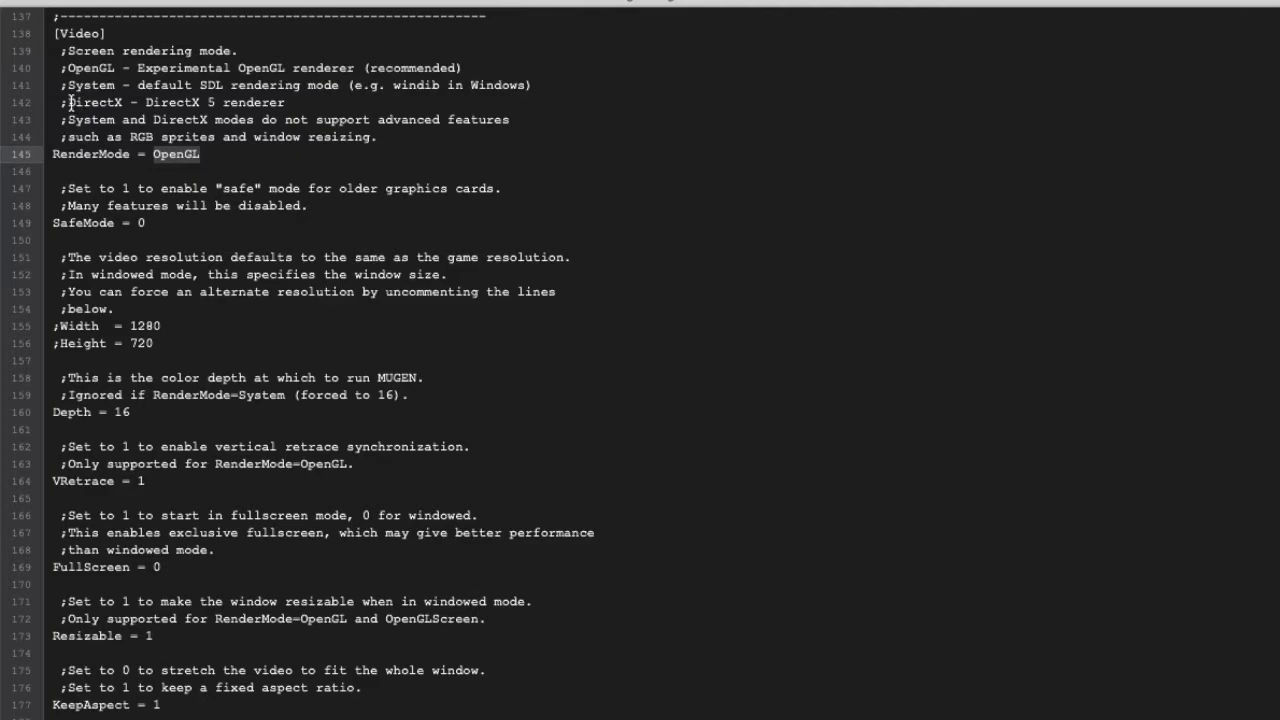
- Examine the DirectX 5 renderer option in the RenderMode comments and the SafeMode setting below it
drag(69, 102, 124, 102)
click(212, 102)
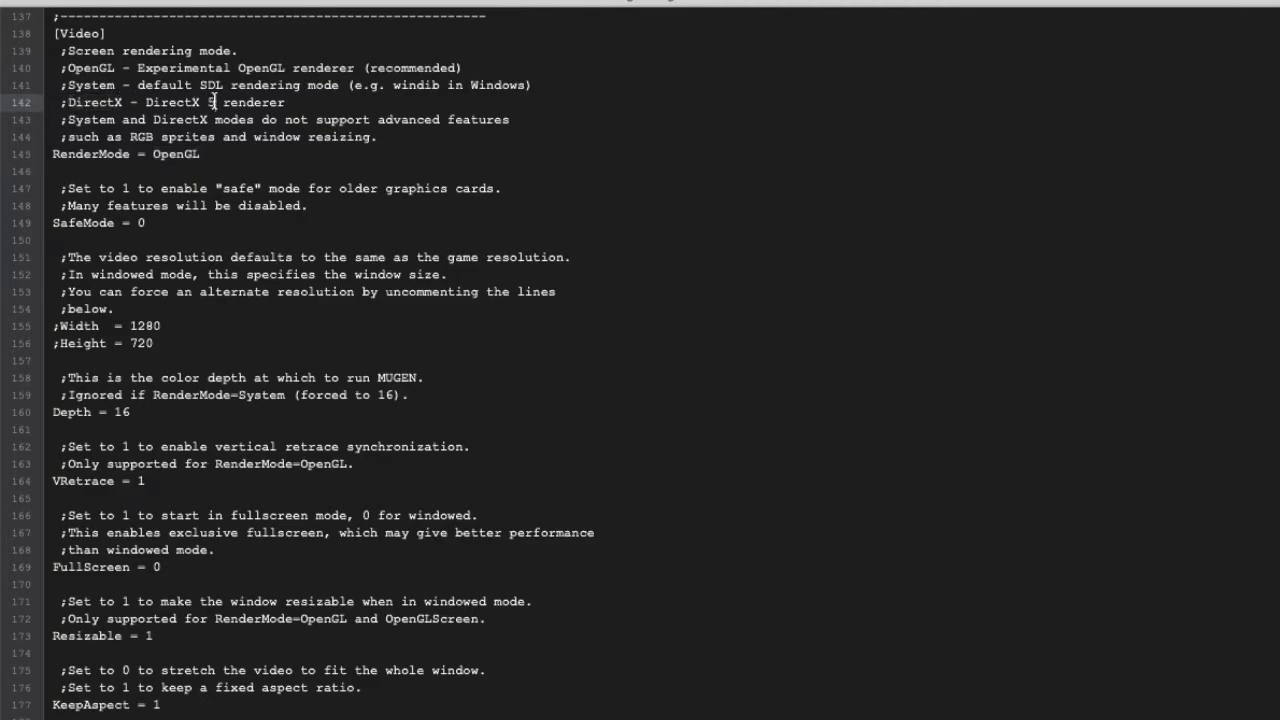
drag(145, 102, 292, 98)
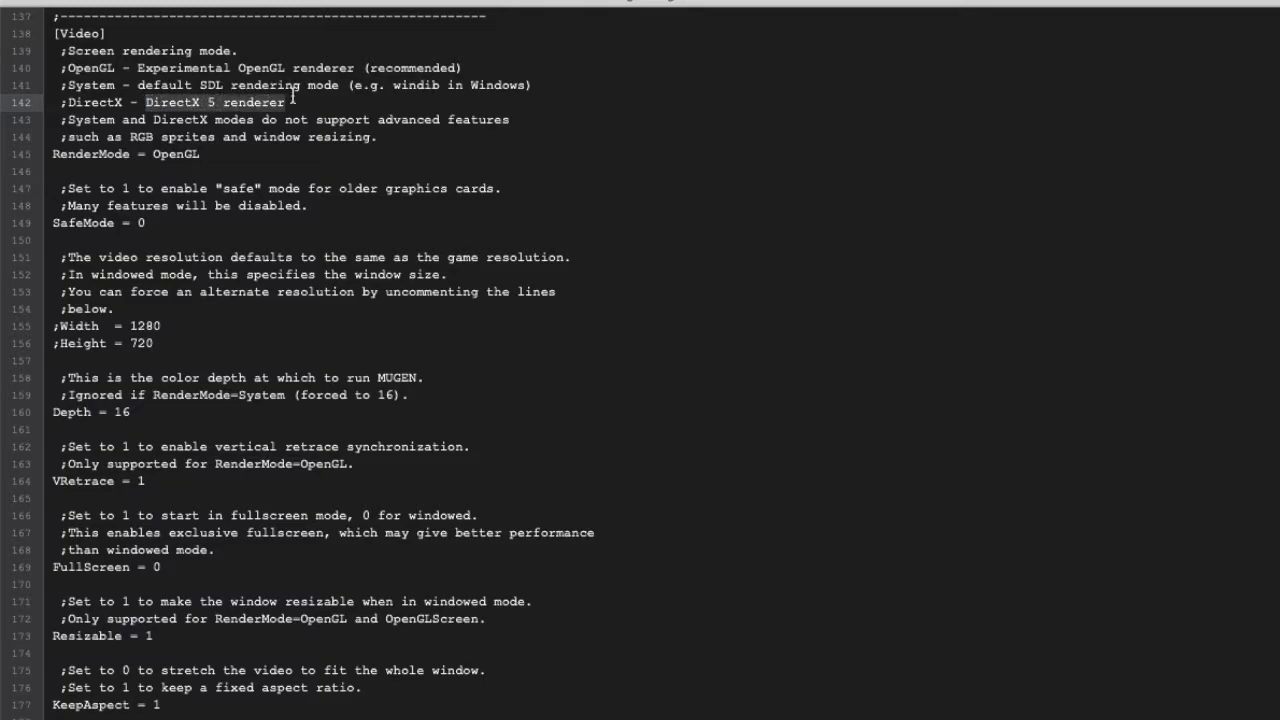
click(321, 100)
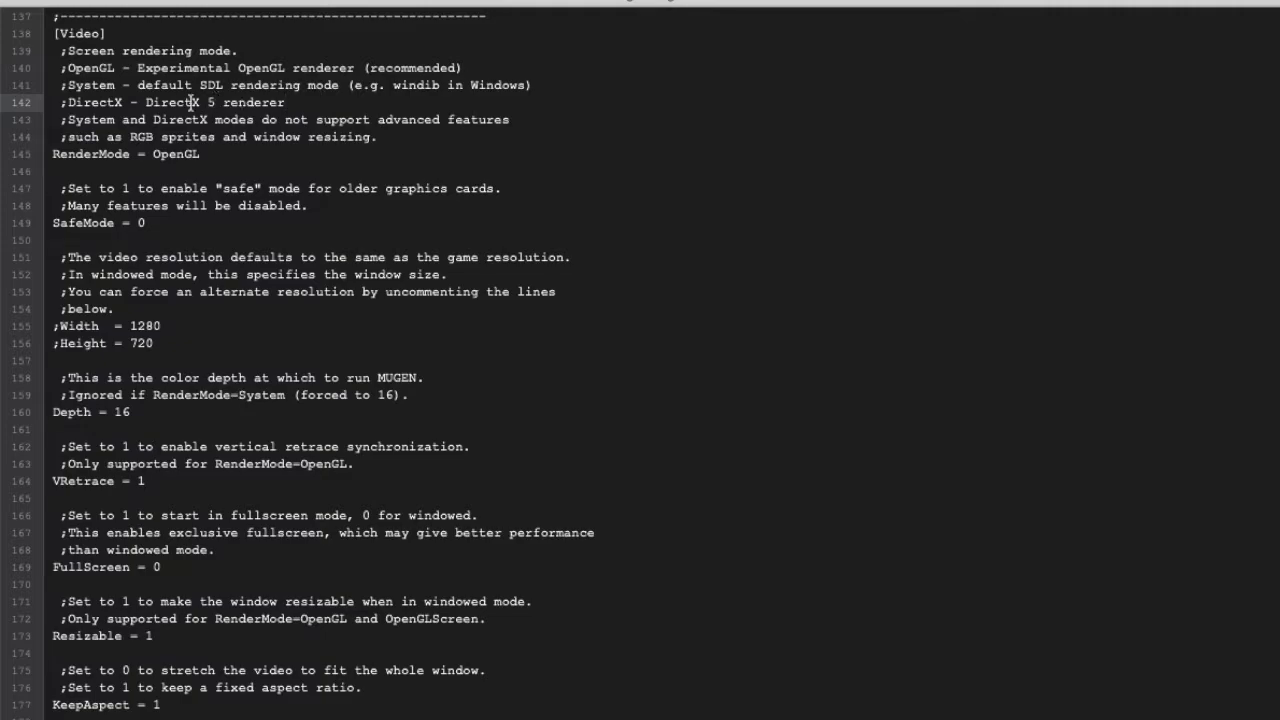
drag(214, 102, 144, 106)
click(144, 105)
click(194, 226)
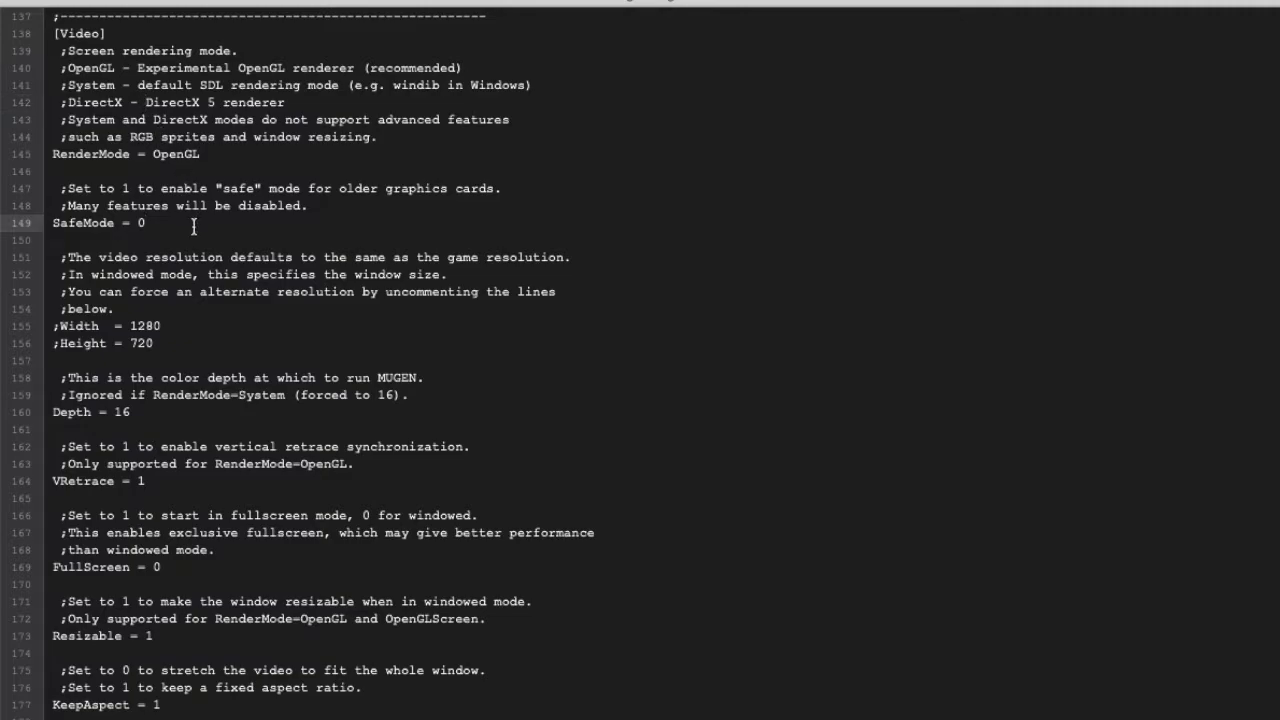
- Read the video resolution notes and the commented-out Width and Height lines in the Video section
scroll(194, 226, down, 3)
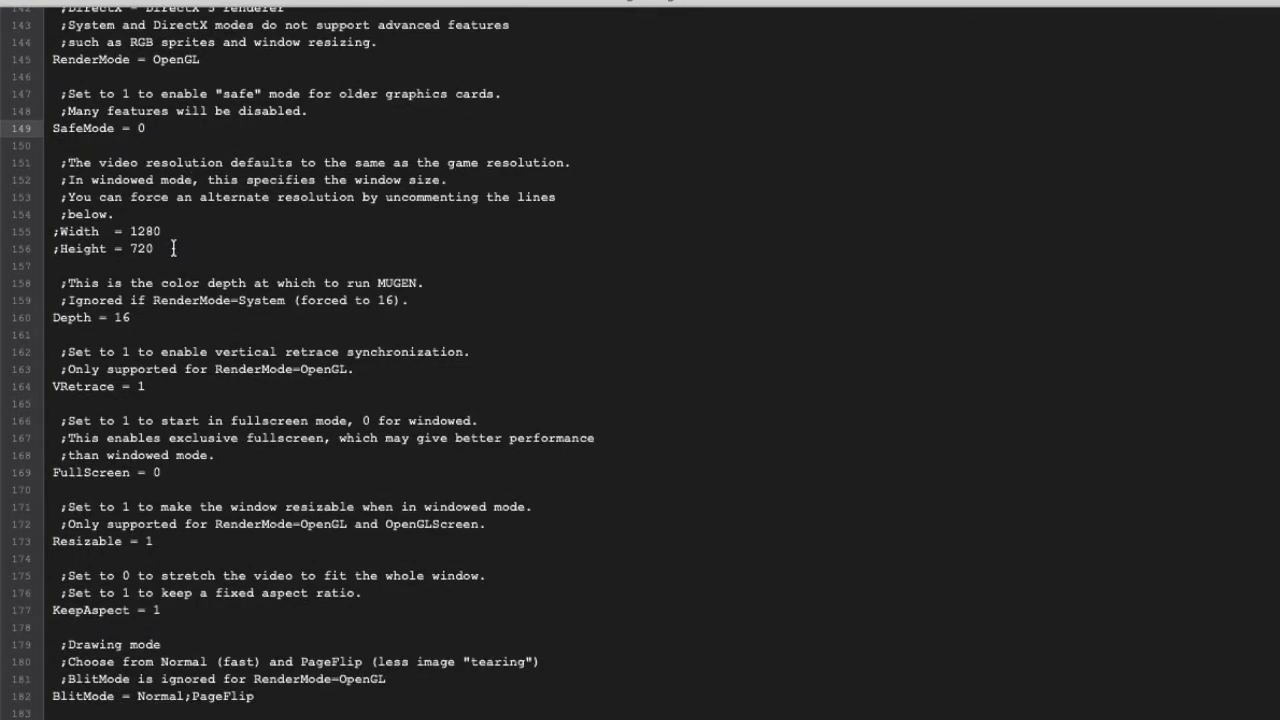
drag(158, 248, 44, 232)
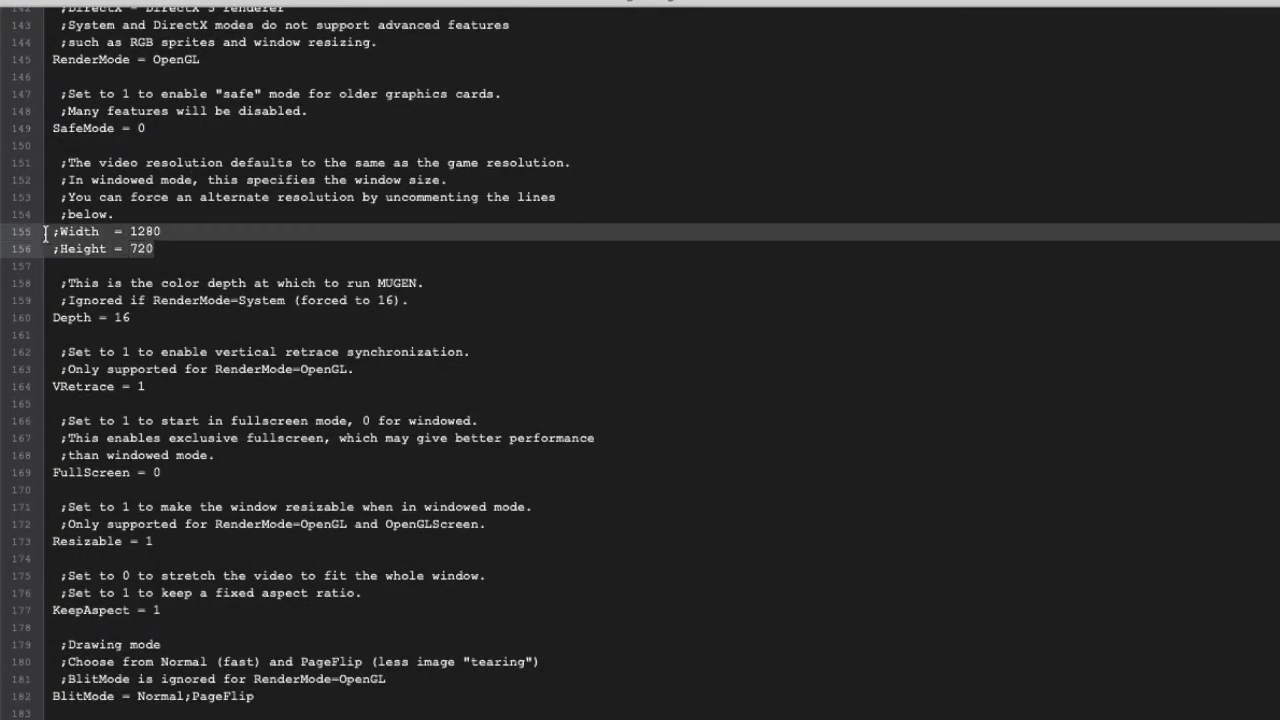
click(155, 231)
click(60, 249)
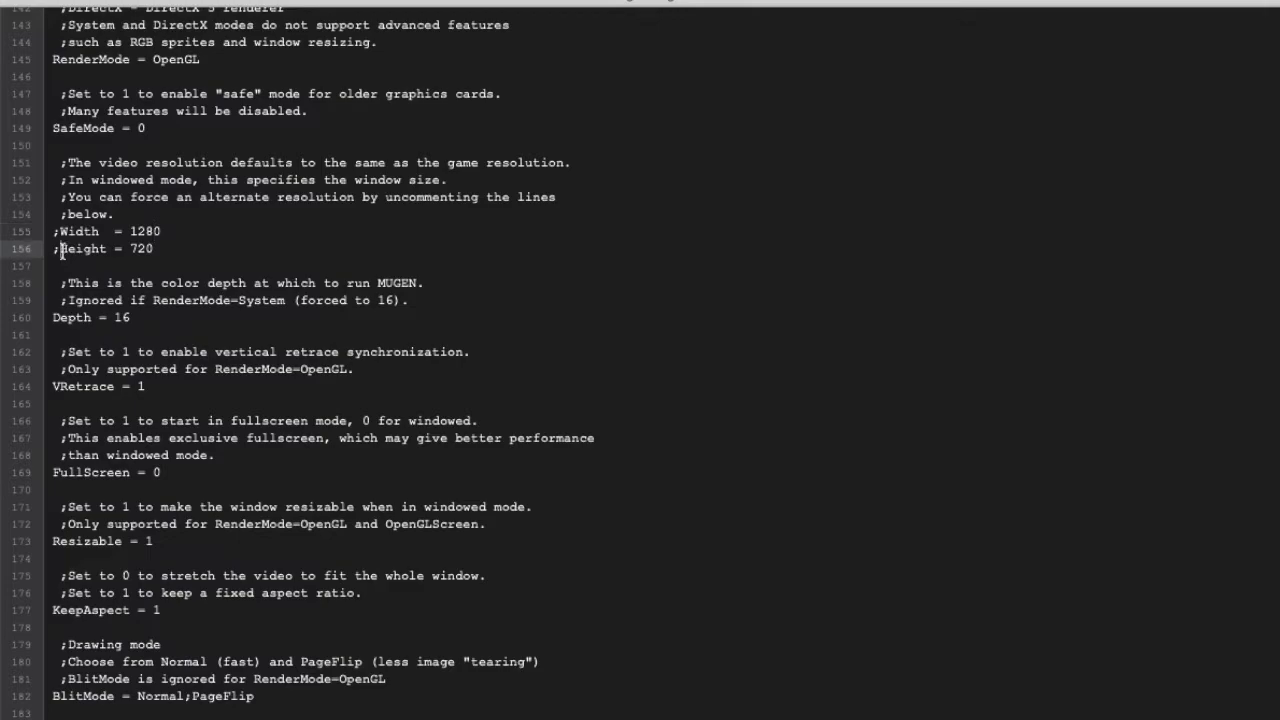
- Examine the semicolons that comment out the Width and Height lines in the Video section
scroll(58, 220, up, 4)
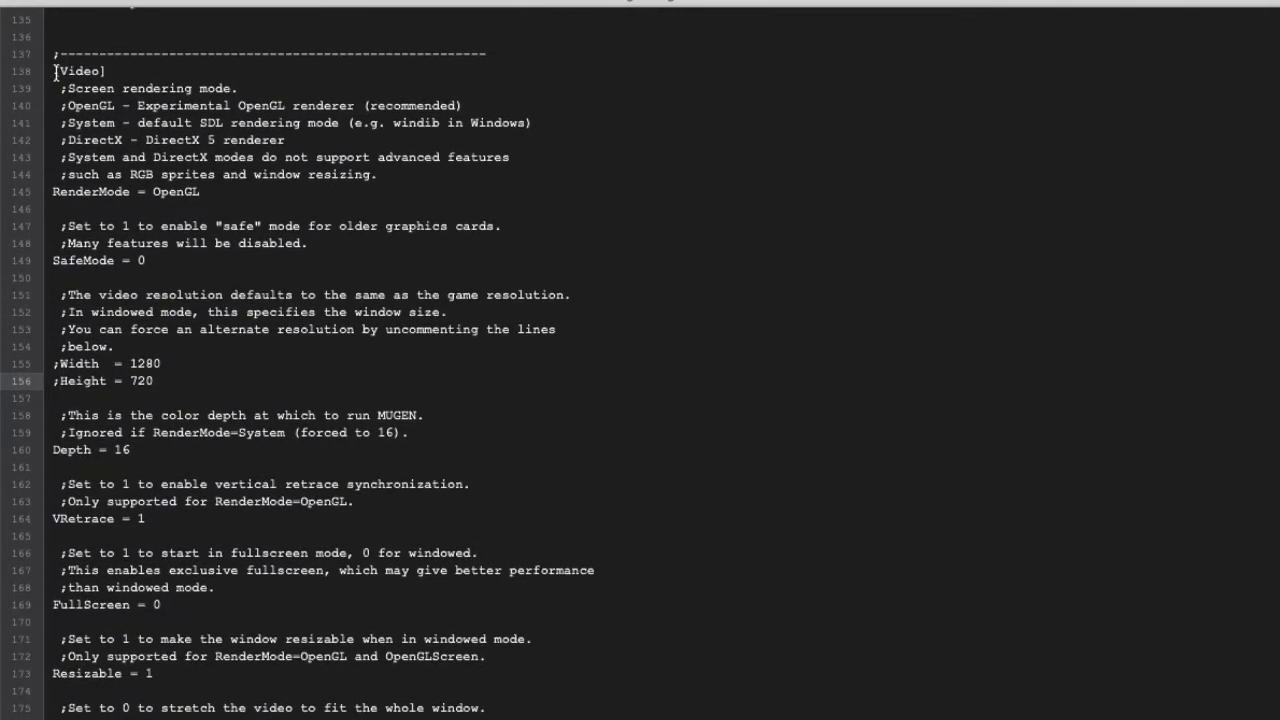
click(61, 367)
click(62, 381)
click(50, 367)
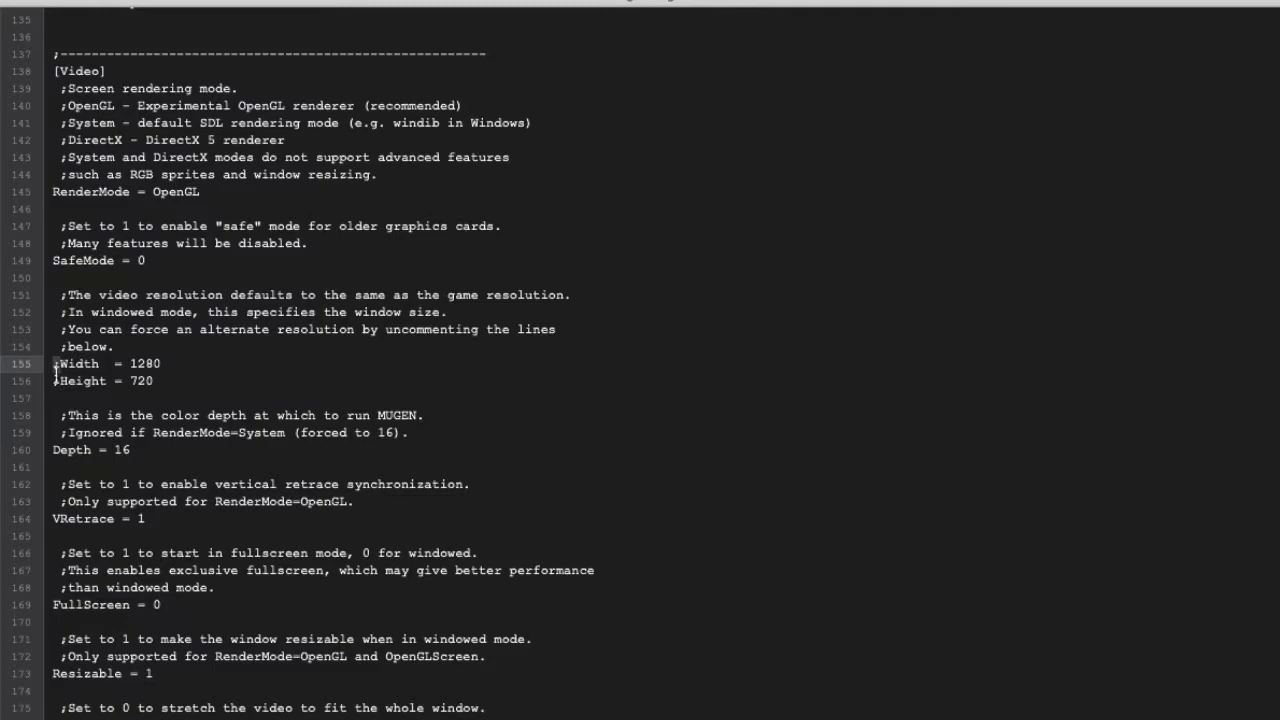
click(44, 384)
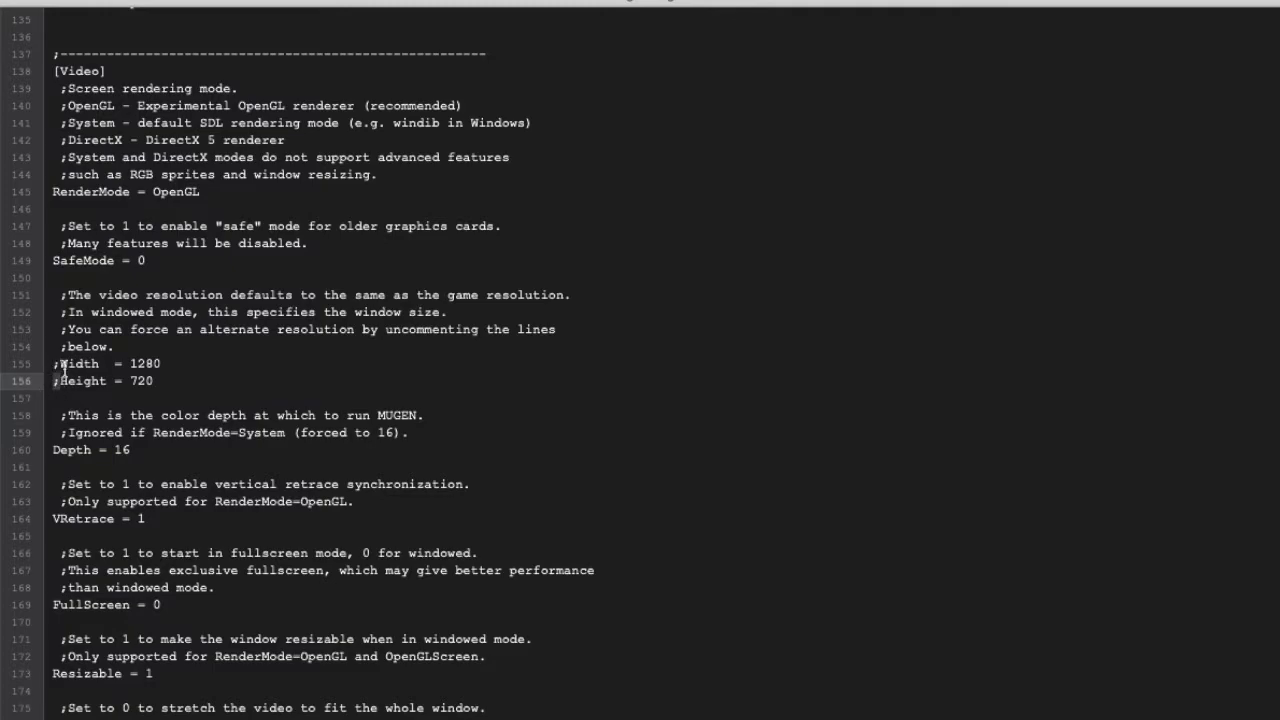
click(223, 352)
click(178, 368)
key(Down)
click(184, 366)
click(167, 380)
- Try deleting the commented-out Width and Height lines in the Video section, and undo the deletion
drag(167, 380, 37, 366)
key(BackSpace)
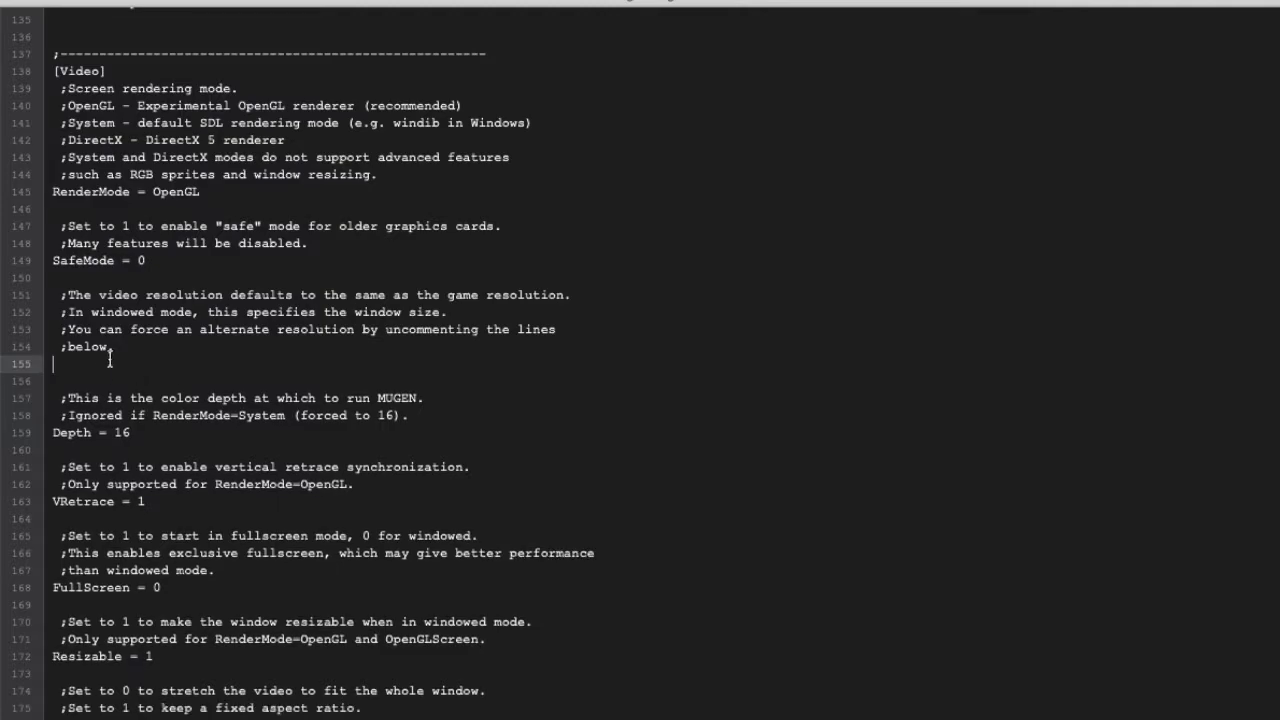
key(ctrl+z)
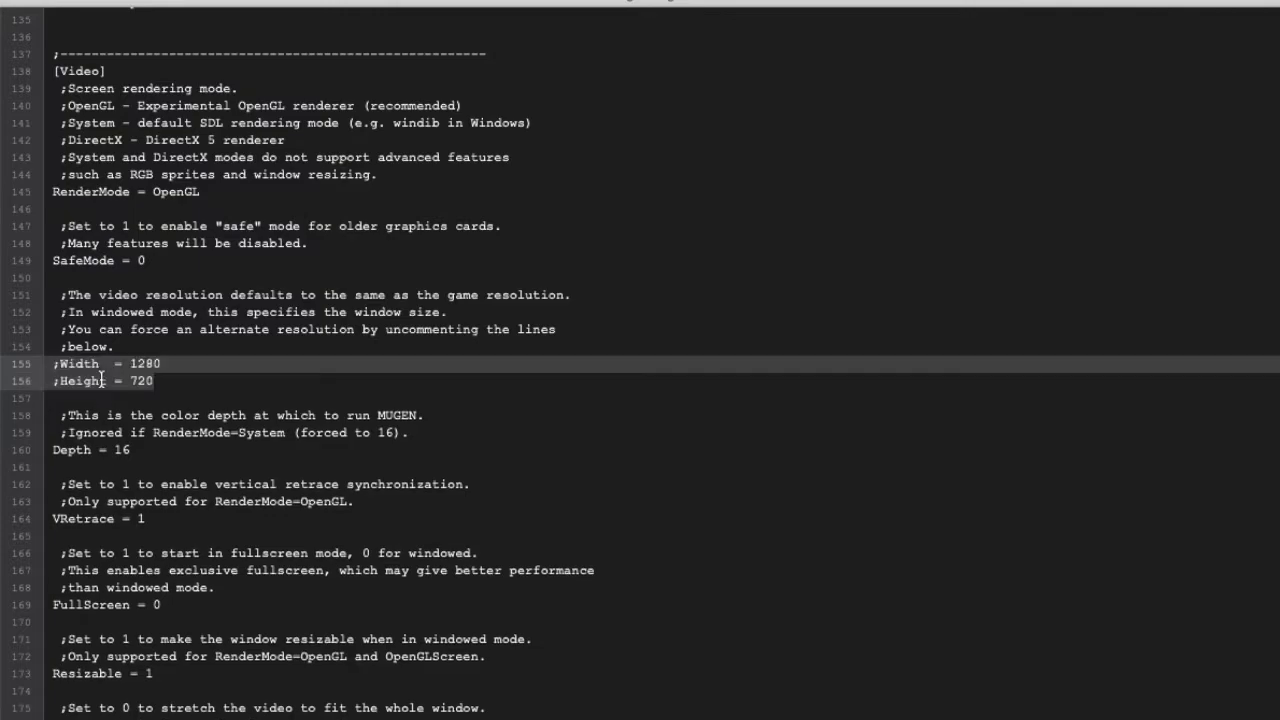
- Examine the numeric values of the commented-out Width and Height lines in the Video section
click(189, 376)
click(133, 363)
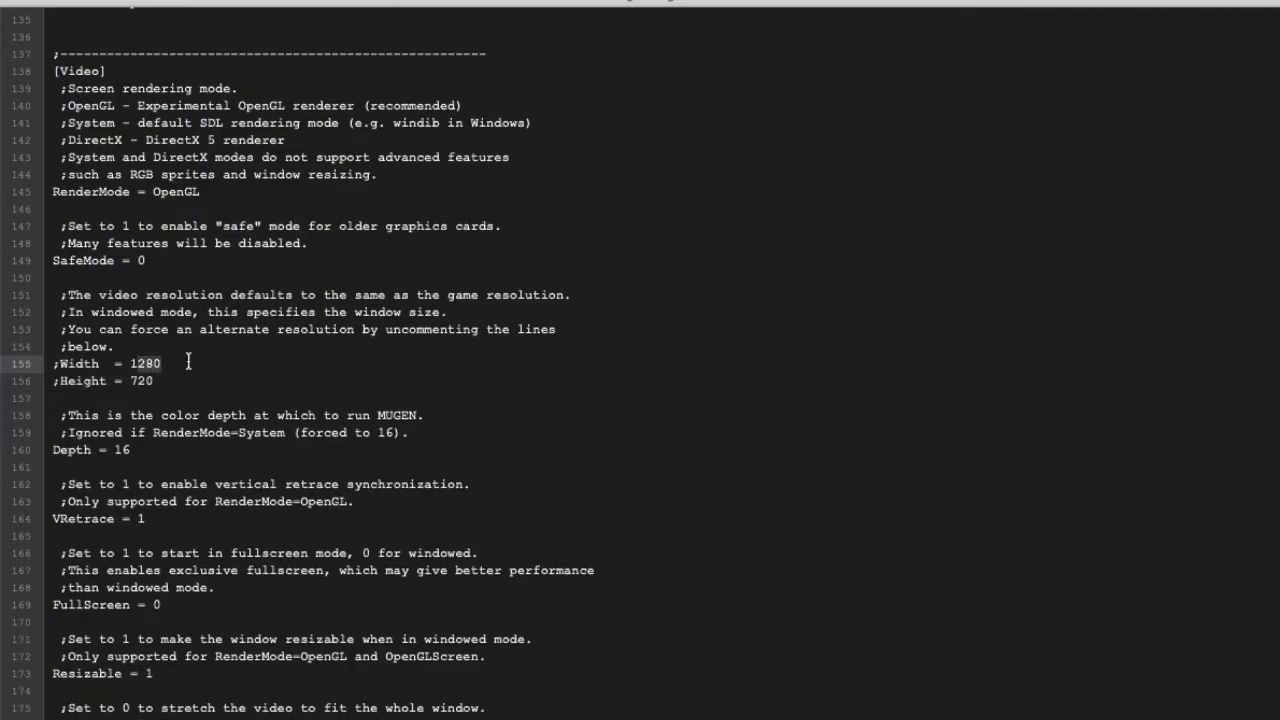
double_click(131, 364)
click(130, 381)
double_click(131, 381)
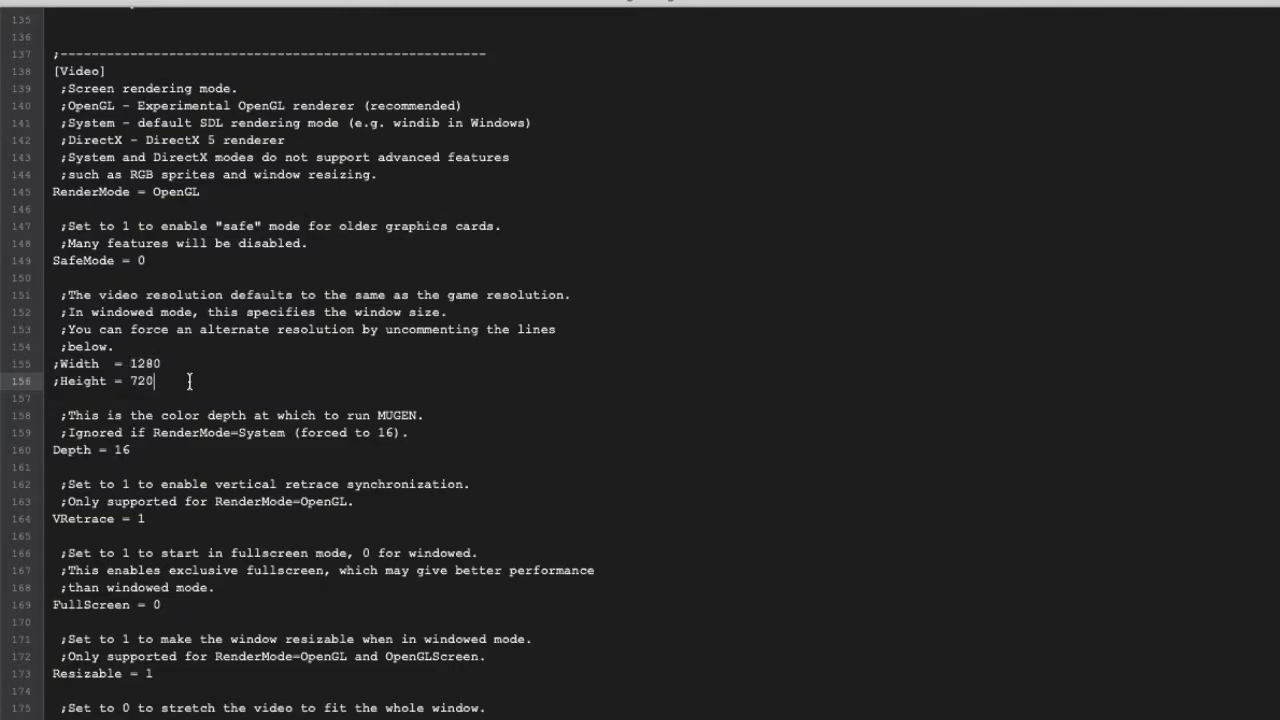
click(164, 364)
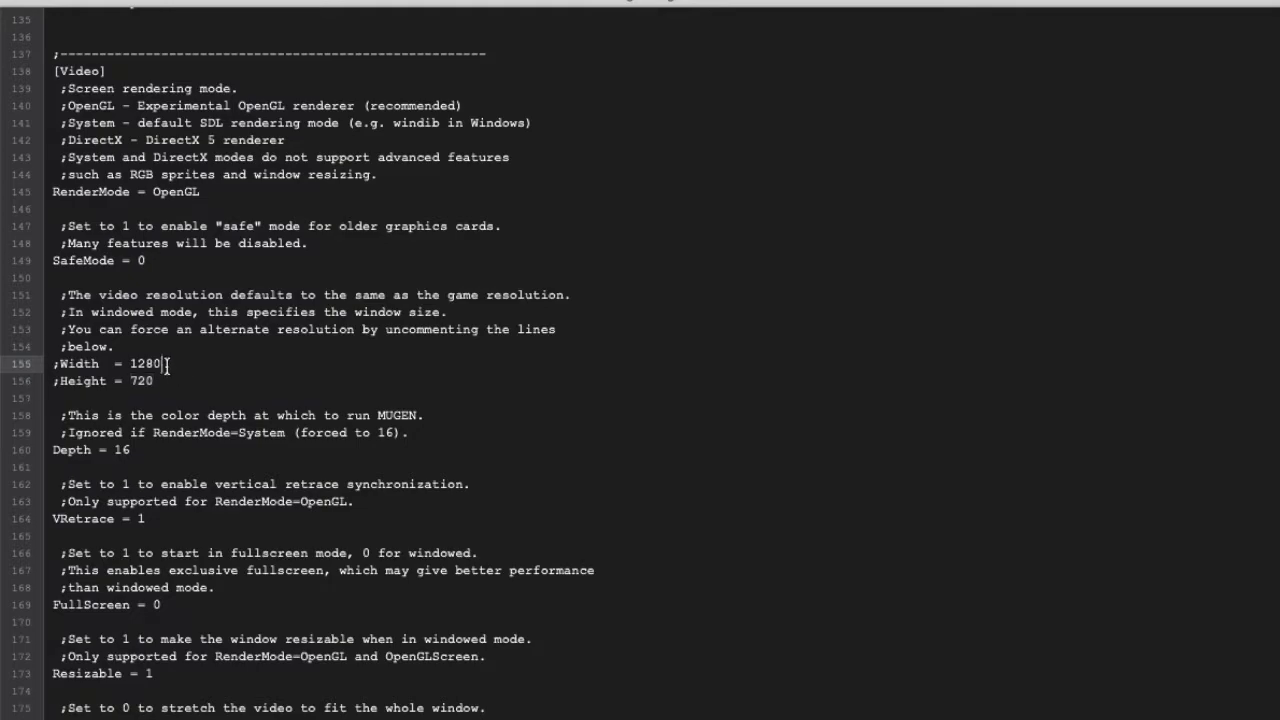
click(160, 381)
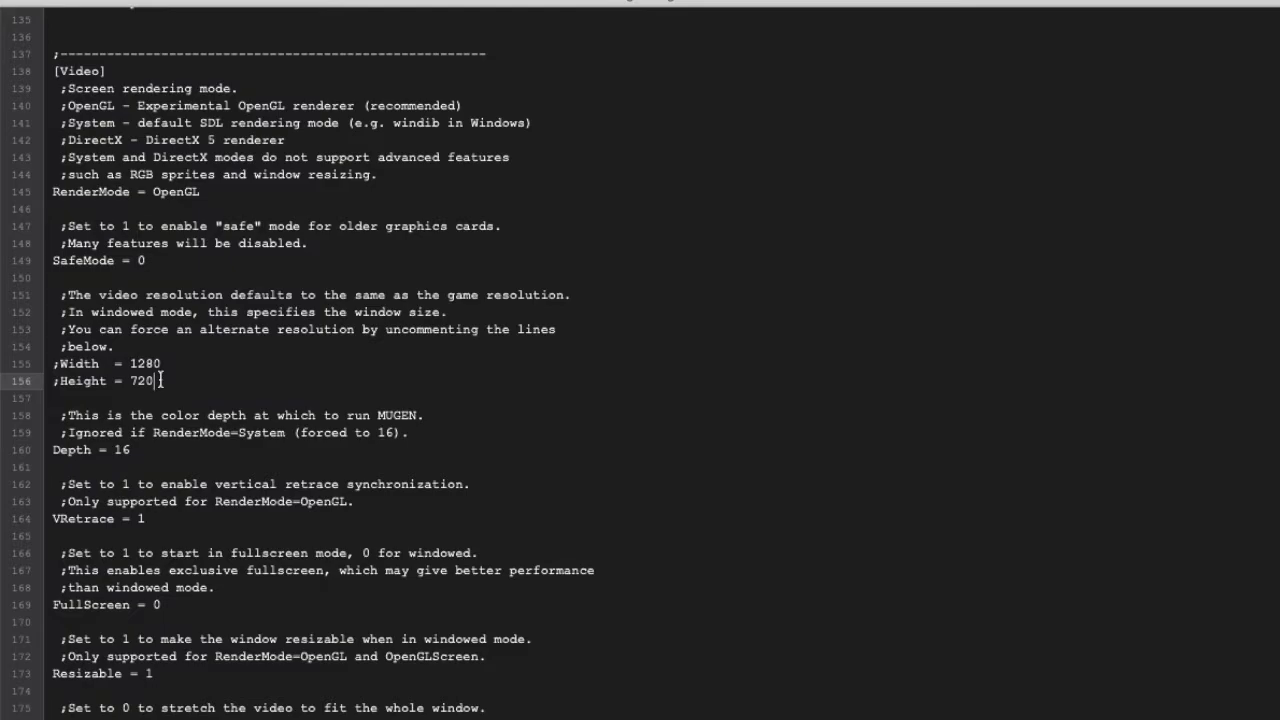
drag(160, 380, 50, 364)
click(272, 377)
click(54, 363)
- Examine the FullScreen setting and its notes on fullscreen and windowed mode
scroll(309, 347, down, 5)
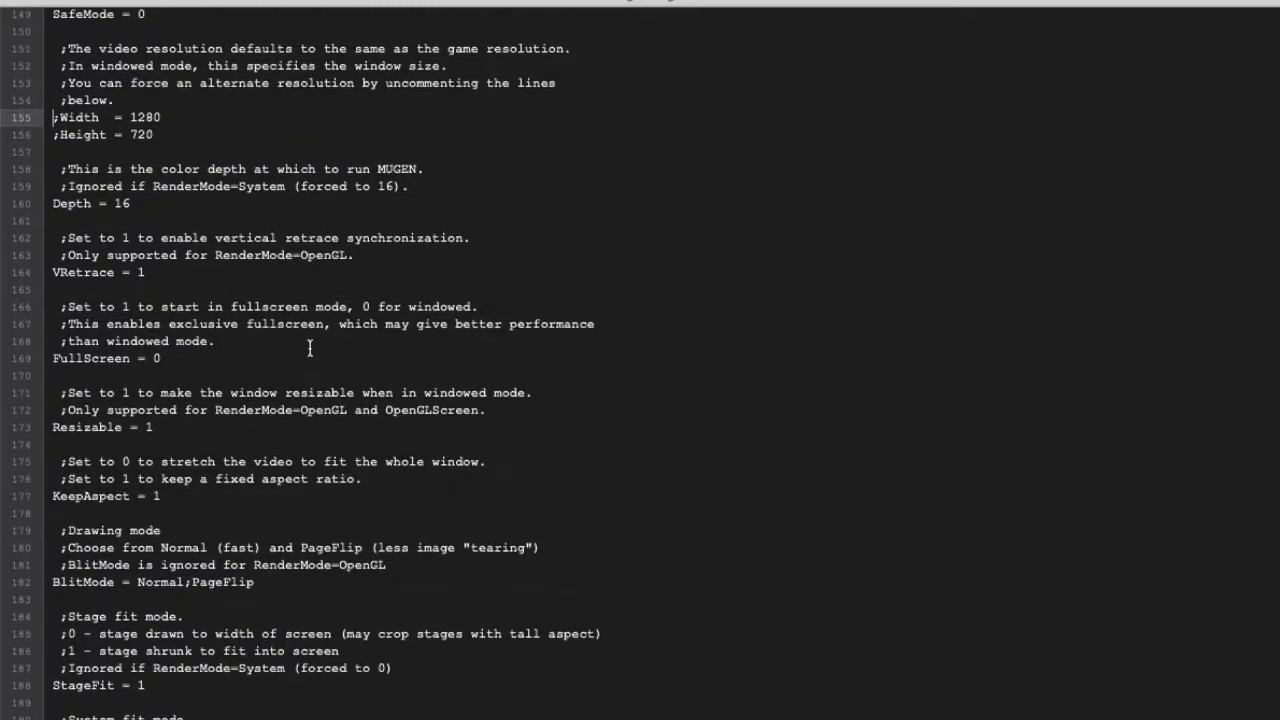
scroll(191, 277, down, 1)
click(176, 291)
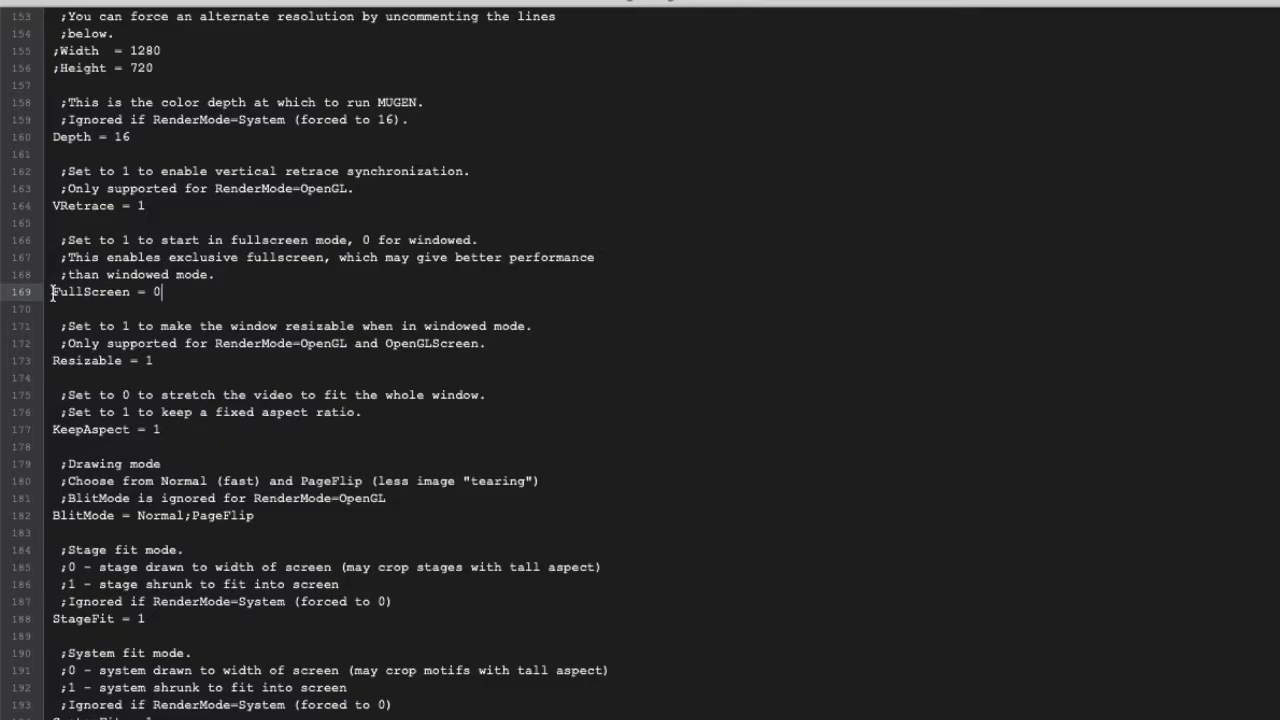
drag(54, 292, 173, 292)
click(192, 291)
double_click(157, 291)
drag(157, 291, 40, 296)
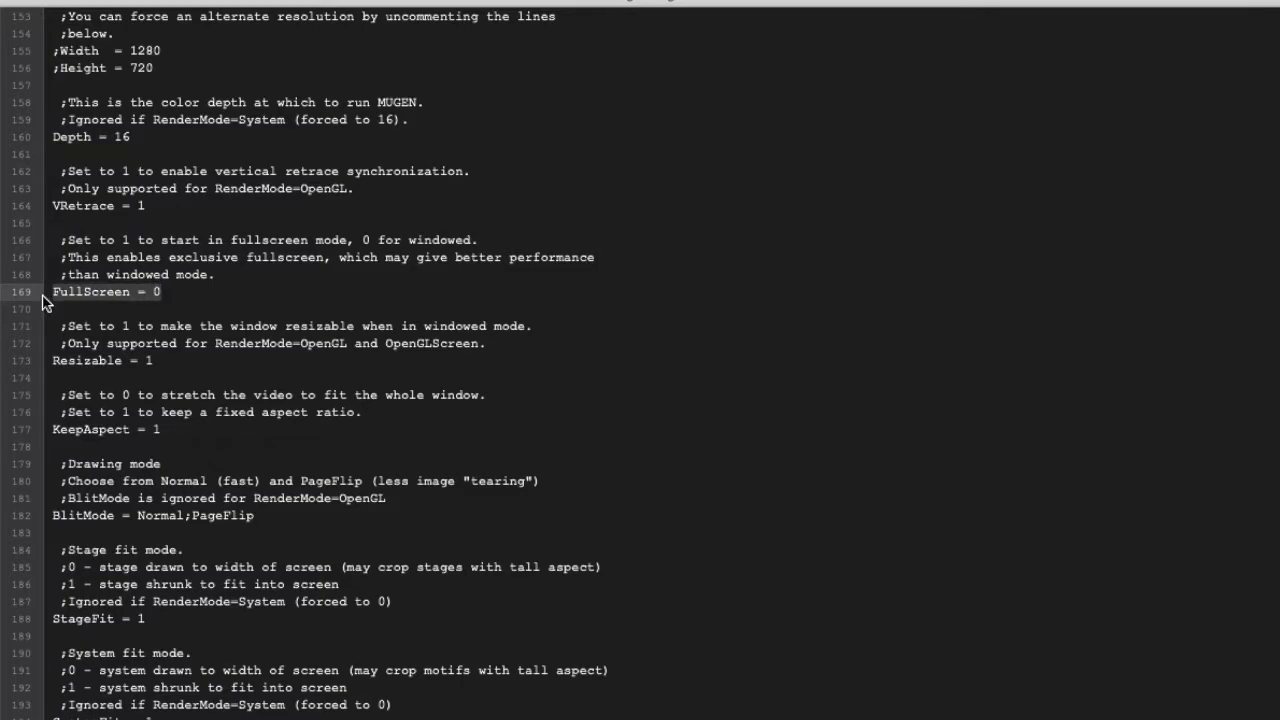
- Examine the Resizable and KeepAspect settings, including the note about keeping a fixed aspect ratio
click(200, 310)
scroll(210, 310, down, 2)
click(158, 272)
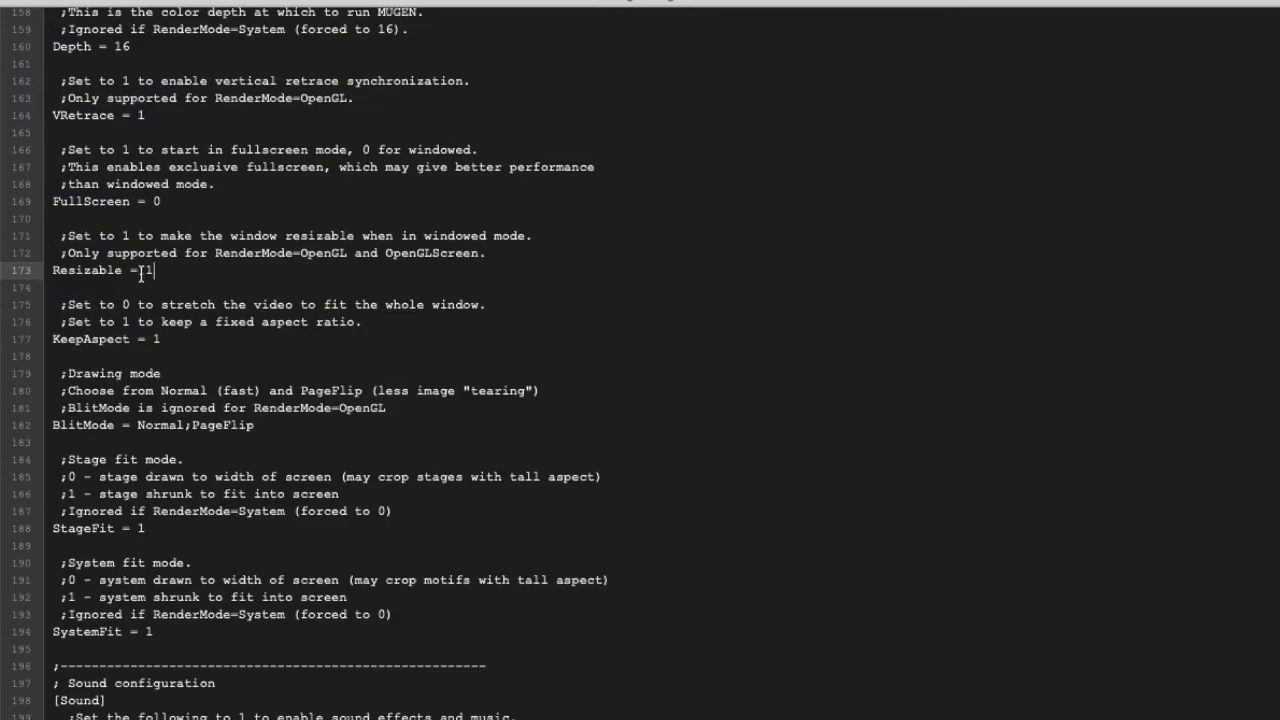
scroll(172, 268, down, 1)
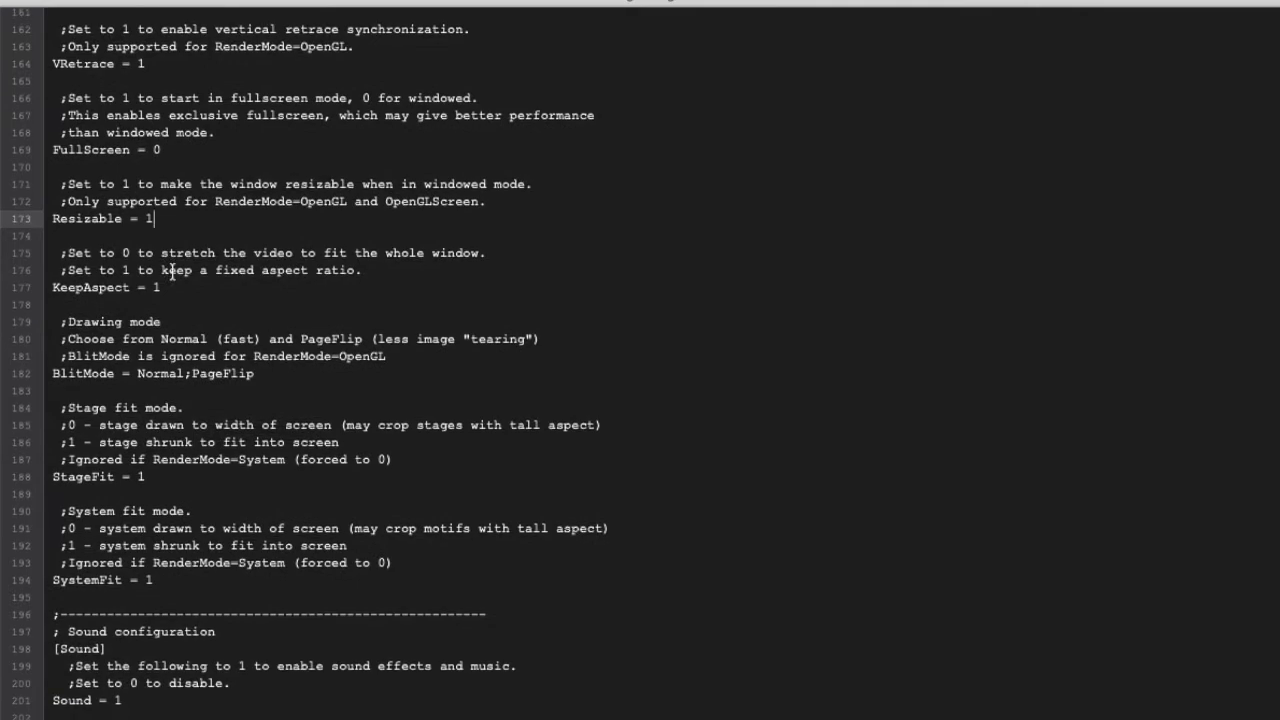
scroll(172, 270, down, 1)
click(172, 272)
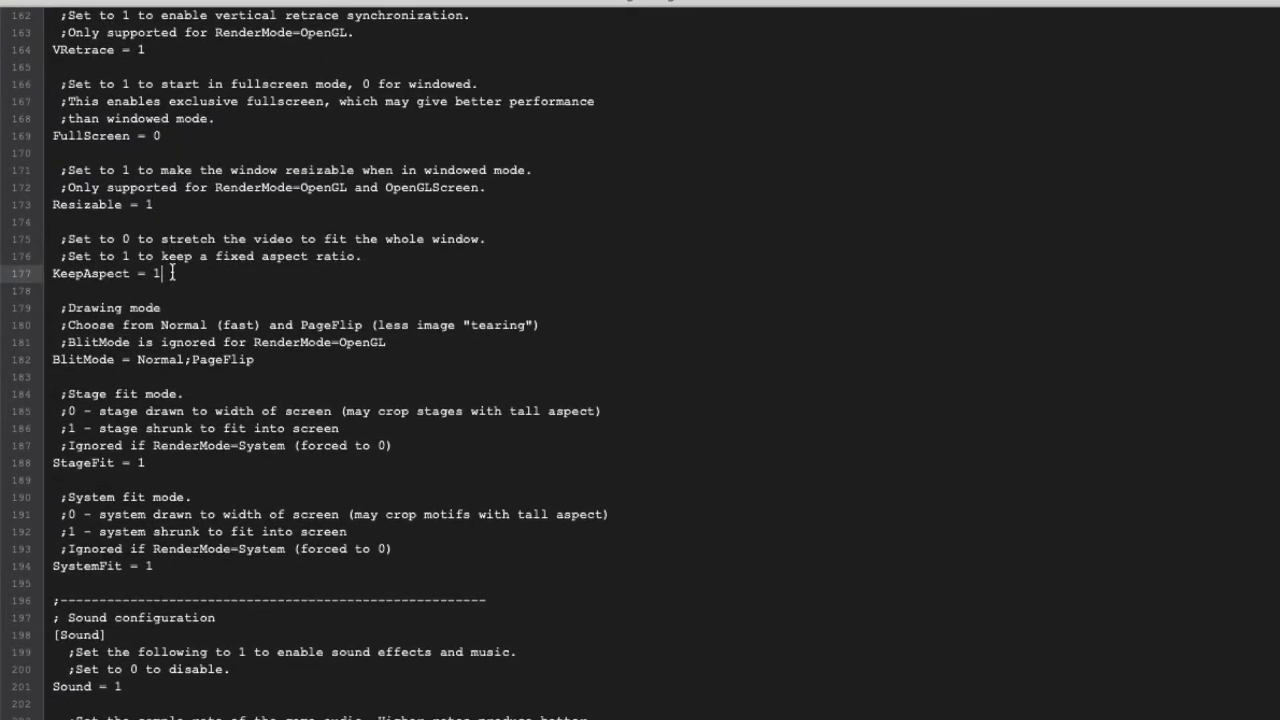
key(super+shift+Left)
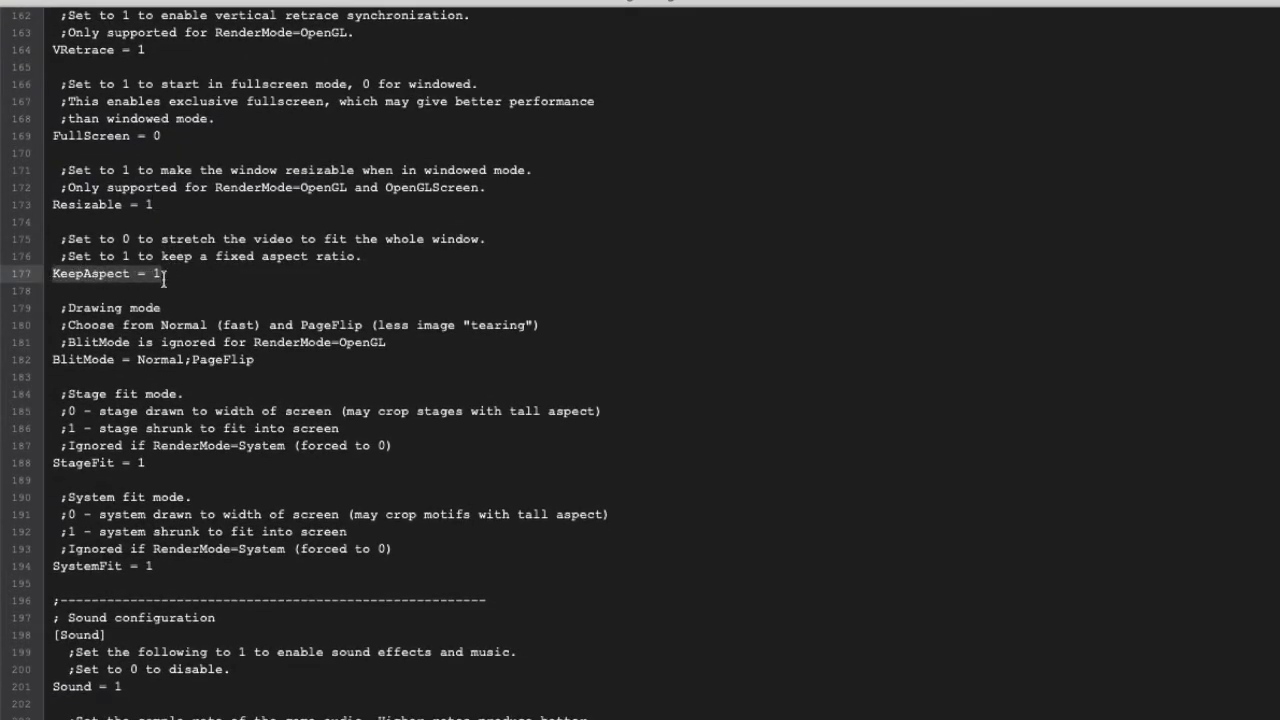
click(230, 275)
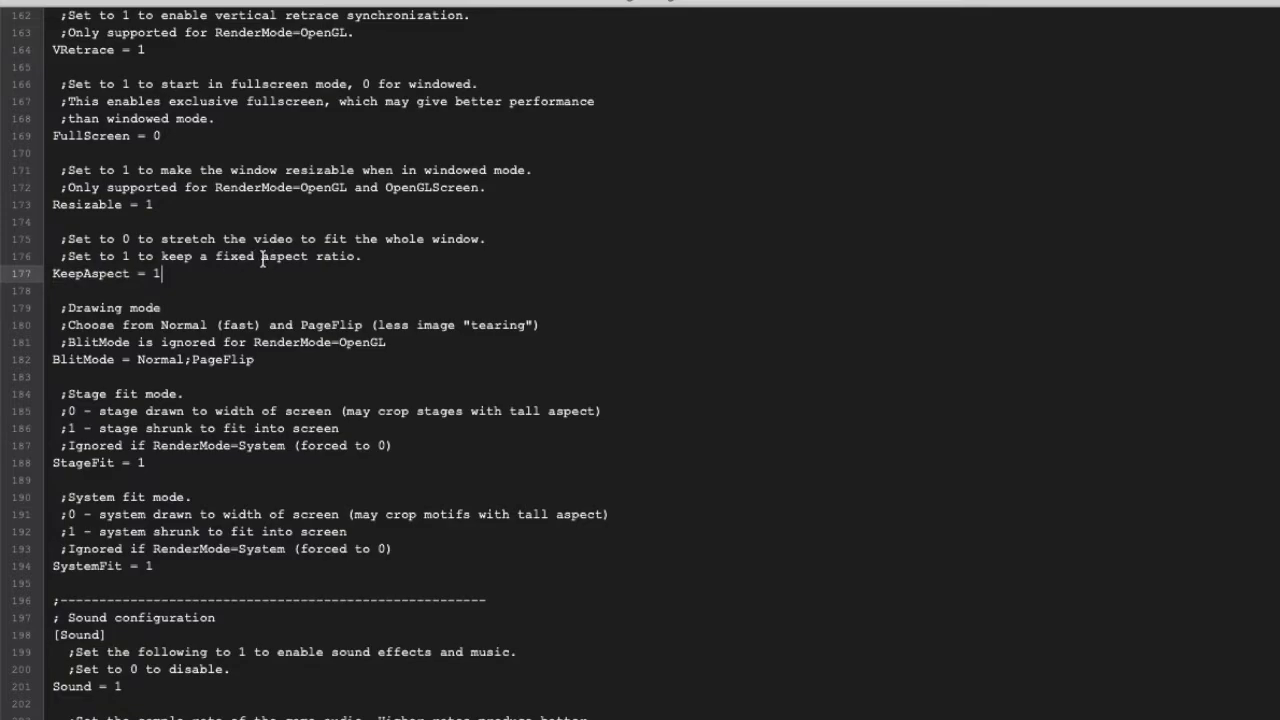
drag(263, 257, 376, 256)
click(406, 262)
click(319, 280)
- Examine the BlitMode drawing mode setting and its Normal and PageFlip options
click(284, 360)
scroll(284, 360, down, 3)
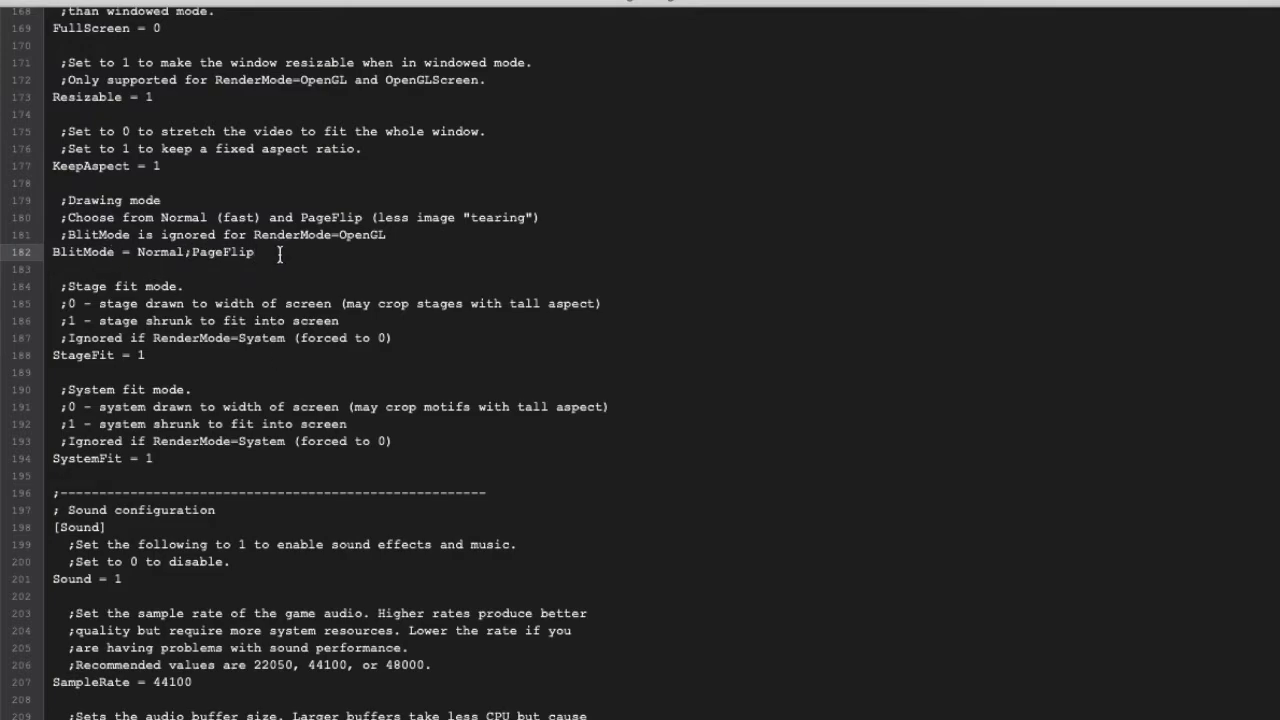
drag(280, 253, 42, 254)
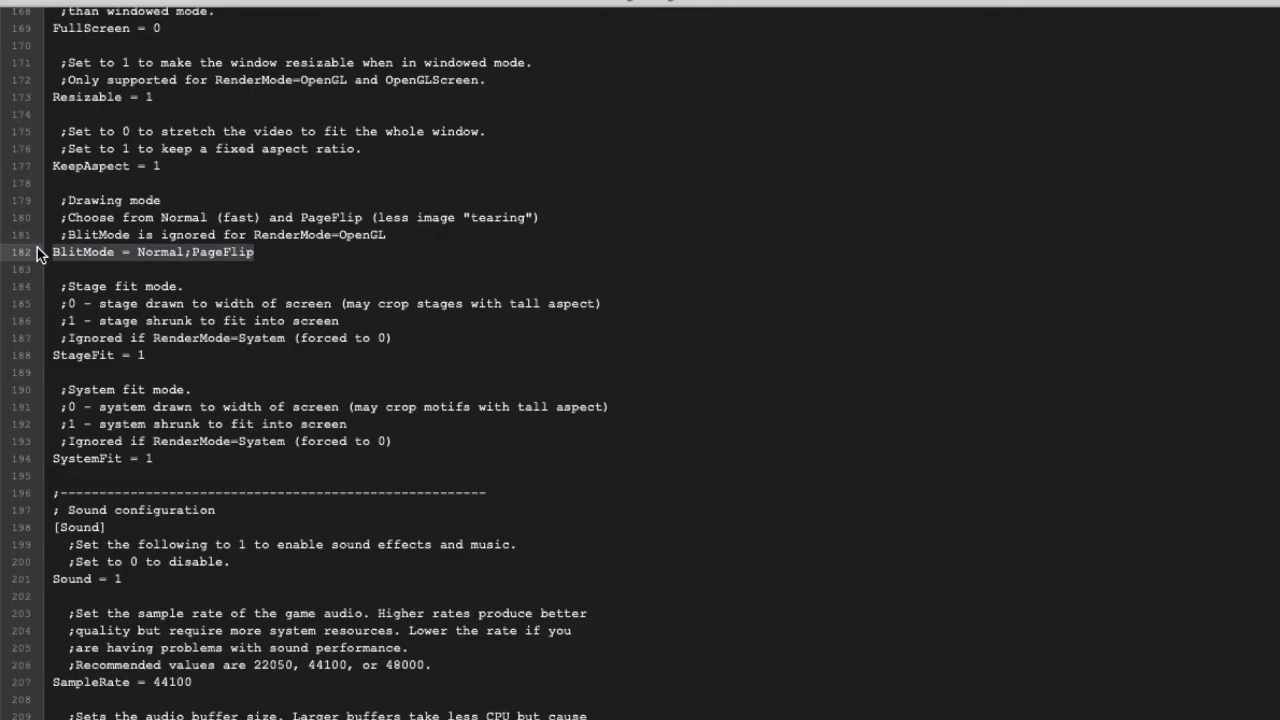
- Examine the StageFit and SystemFit settings at the end of the Video section
click(168, 360)
click(180, 455)
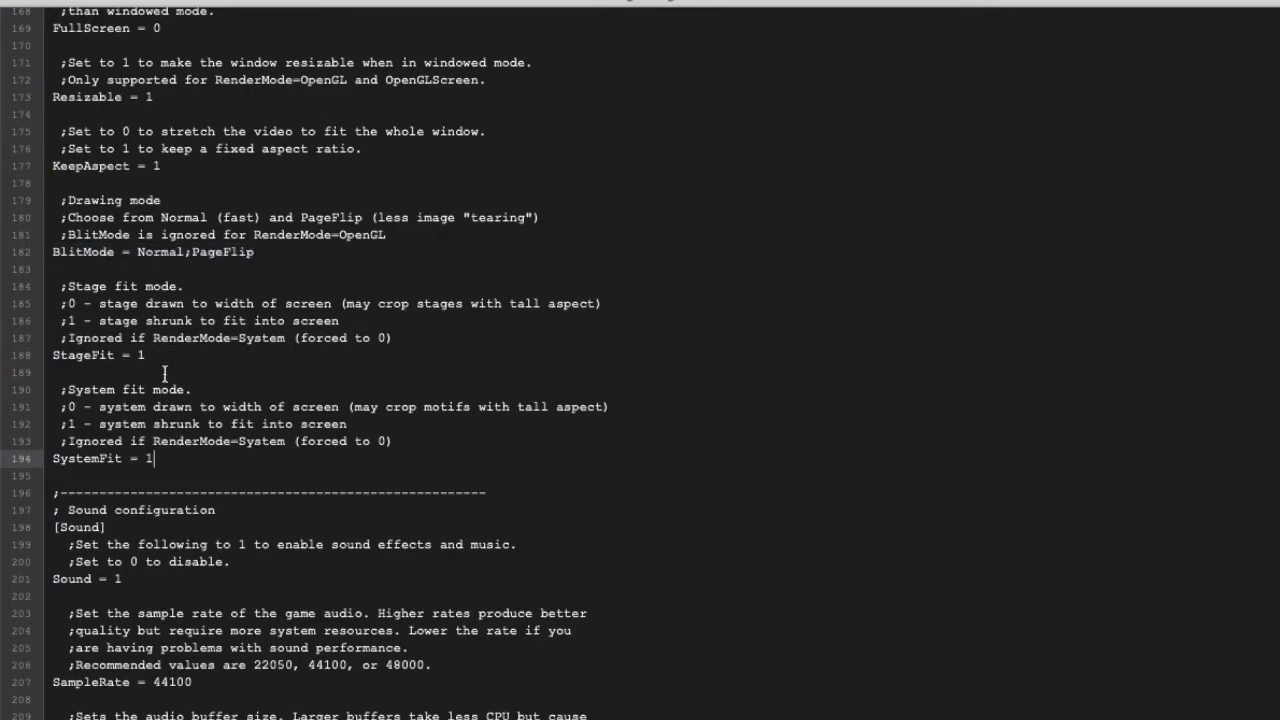
click(163, 355)
click(175, 456)
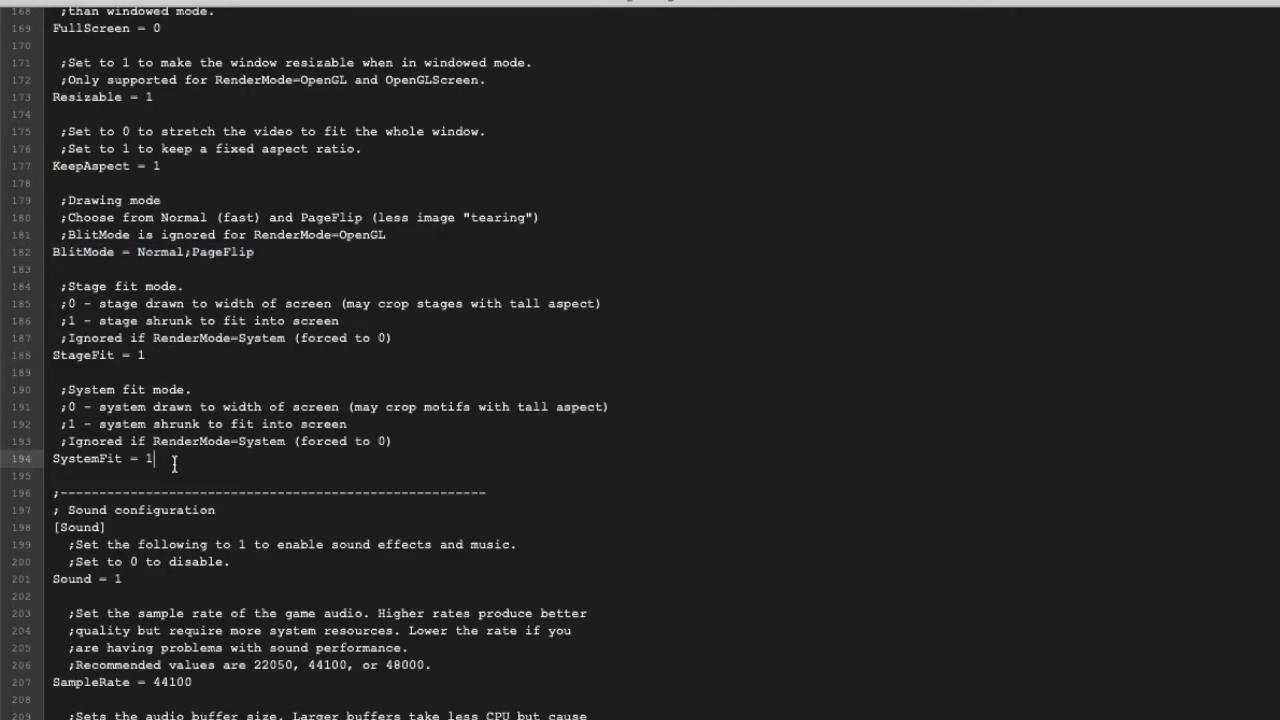
click(157, 353)
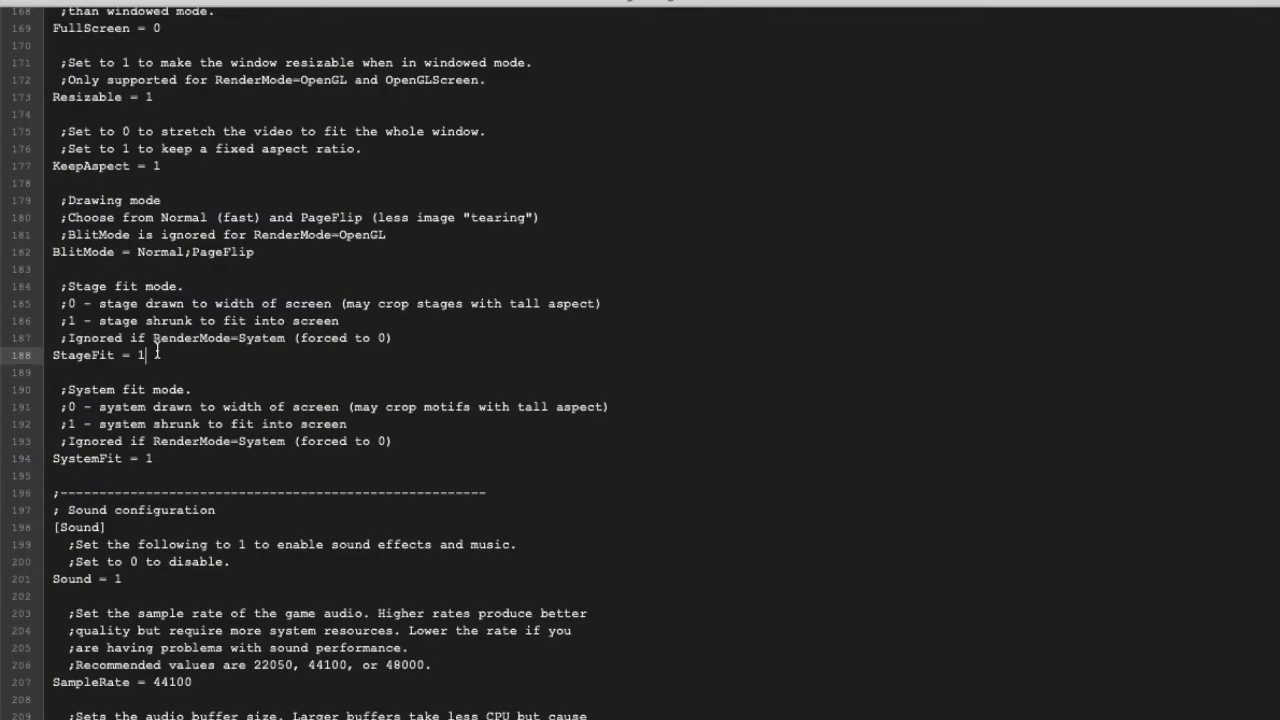
- Try setting StageFit to 0, and restore it to 1
double_click(163, 355)
text(0)
key(BackSpace)
text(1)
- Compare the StageFit line with the SystemFit line in the Video section
drag(155, 355, 54, 357)
click(168, 357)
click(167, 458)
click(159, 355)
click(159, 456)
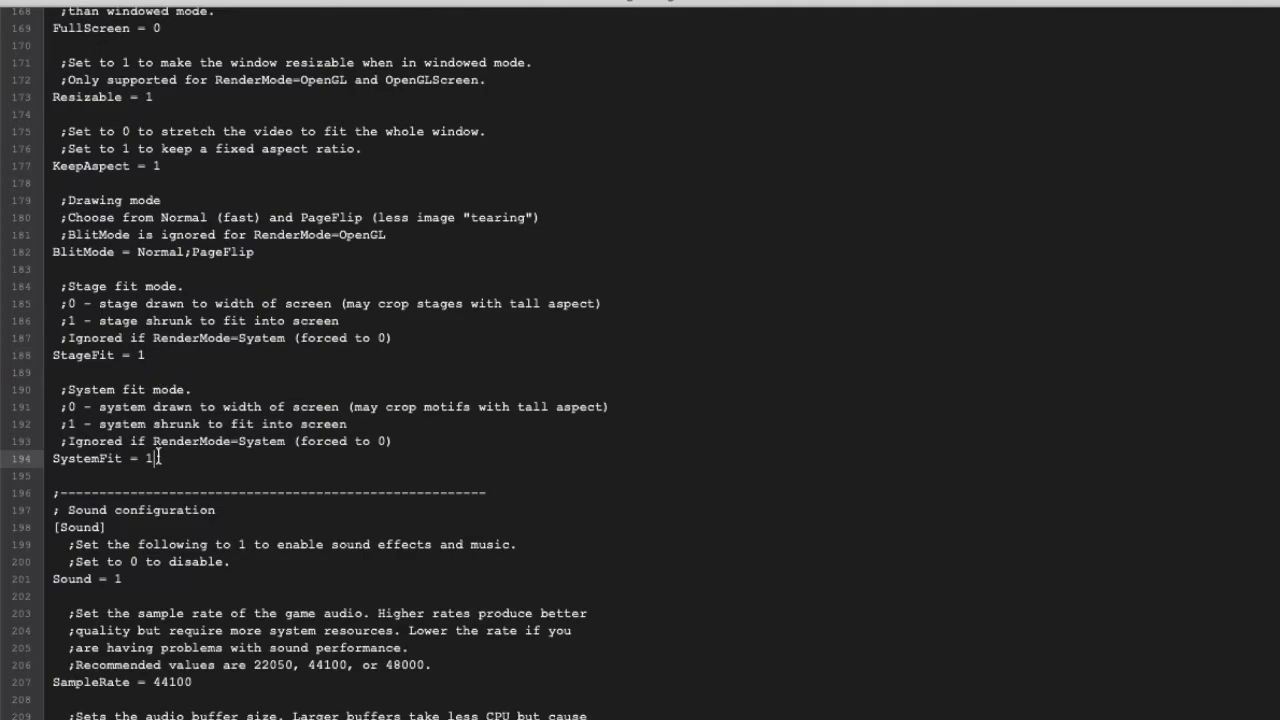
click(162, 354)
drag(162, 354, 52, 355)
click(162, 458)
drag(162, 458, 52, 458)
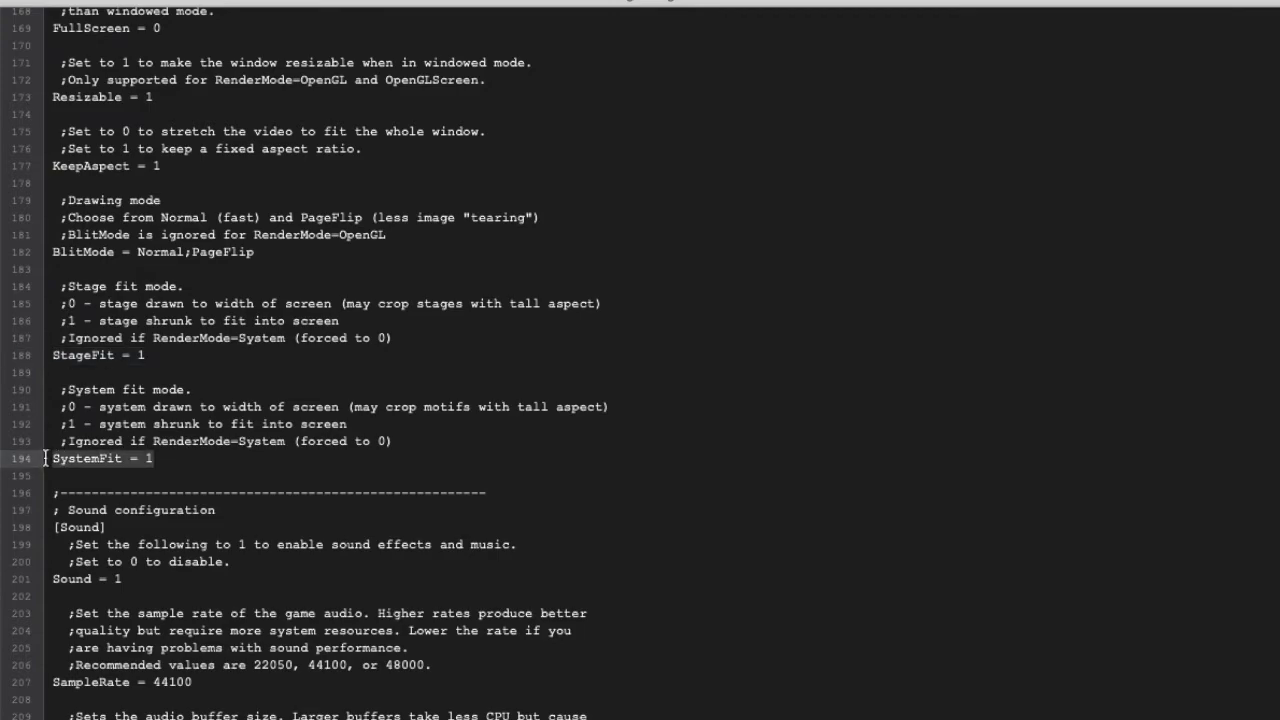
- Review the StageFit and SystemFit settings together with the 0 and 1 fit modes described above each
click(178, 360)
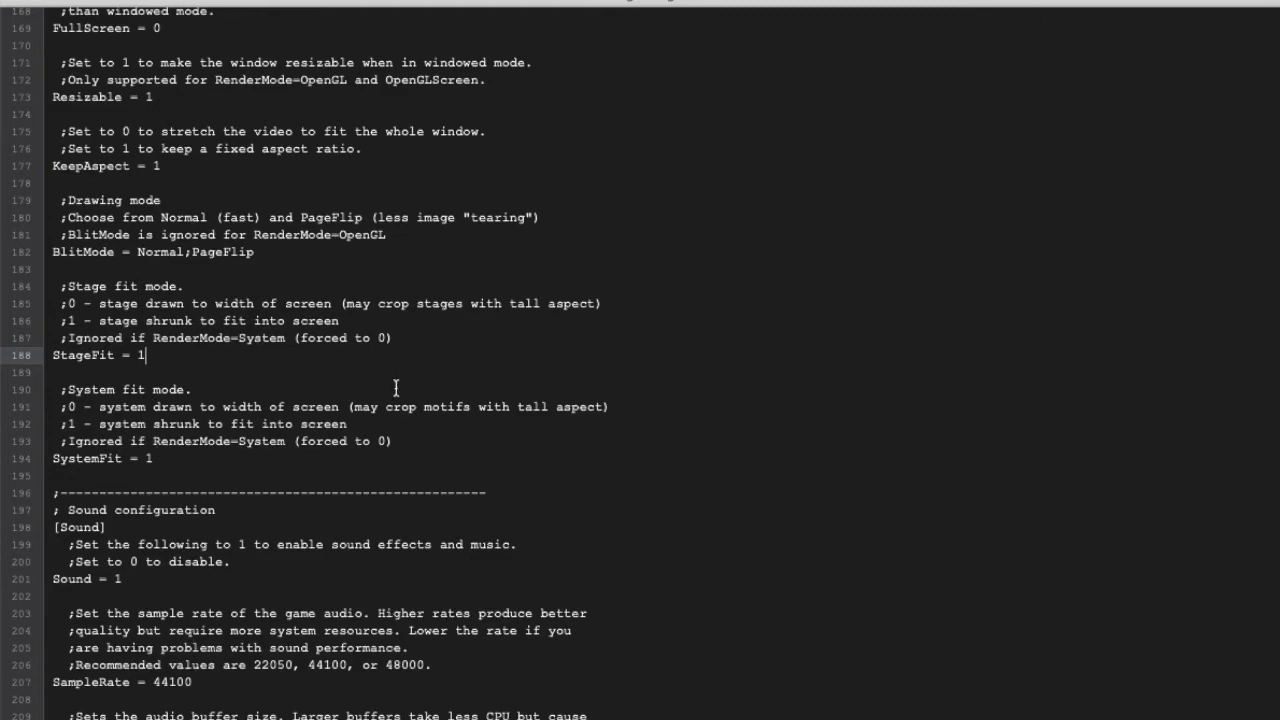
click(147, 458)
drag(147, 458, 53, 461)
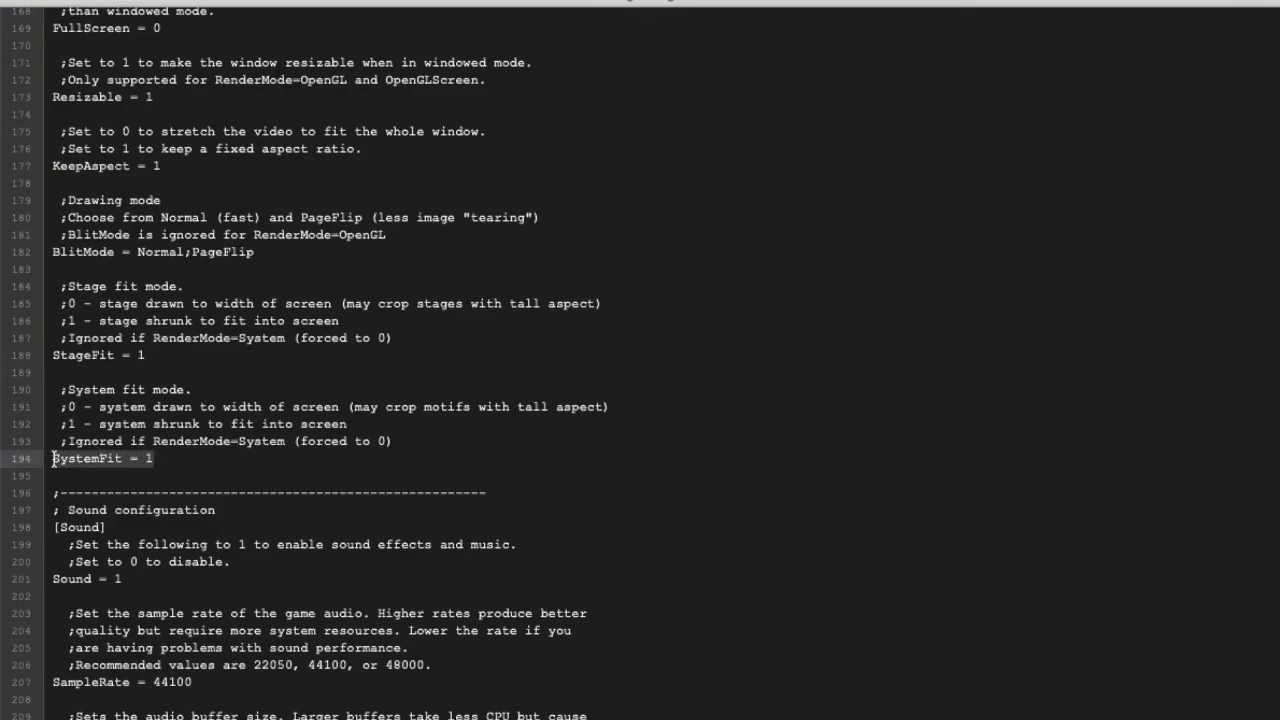
click(146, 353)
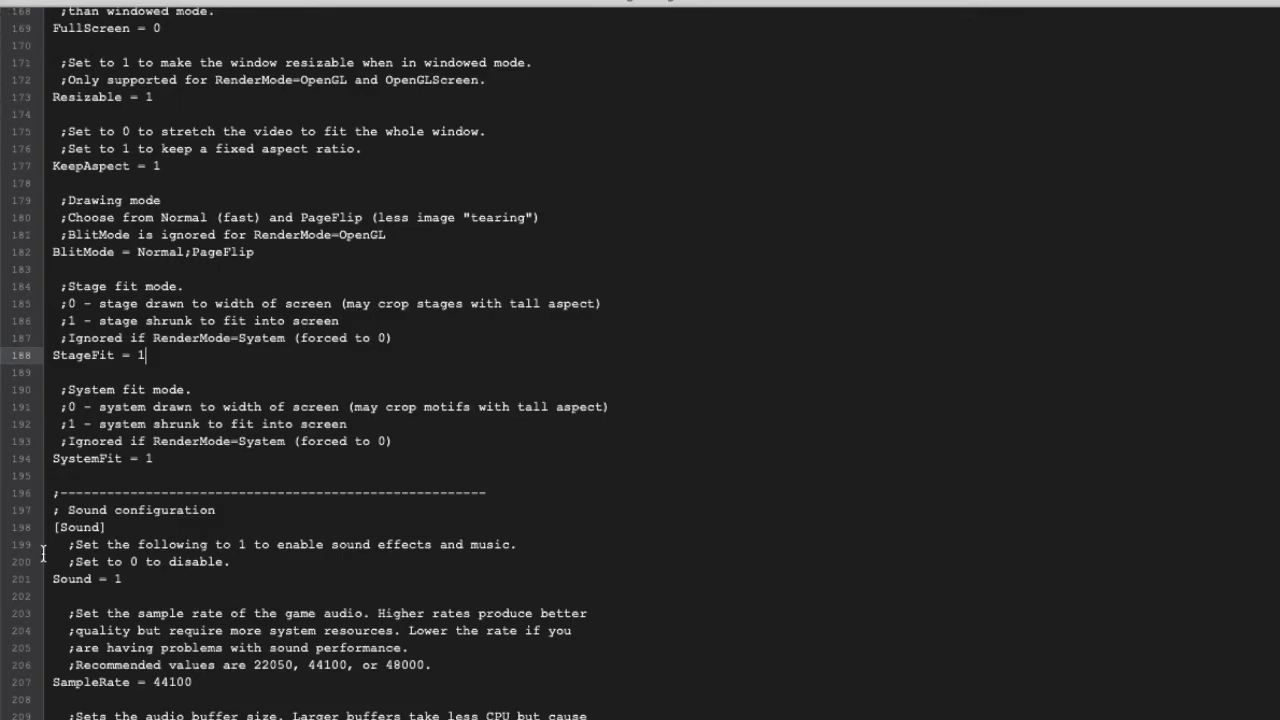
click(420, 445)
- Skim the remaining Sound, Music and Misc sections of the configuration file, and return to its beginning
scroll(420, 440, down, 5)
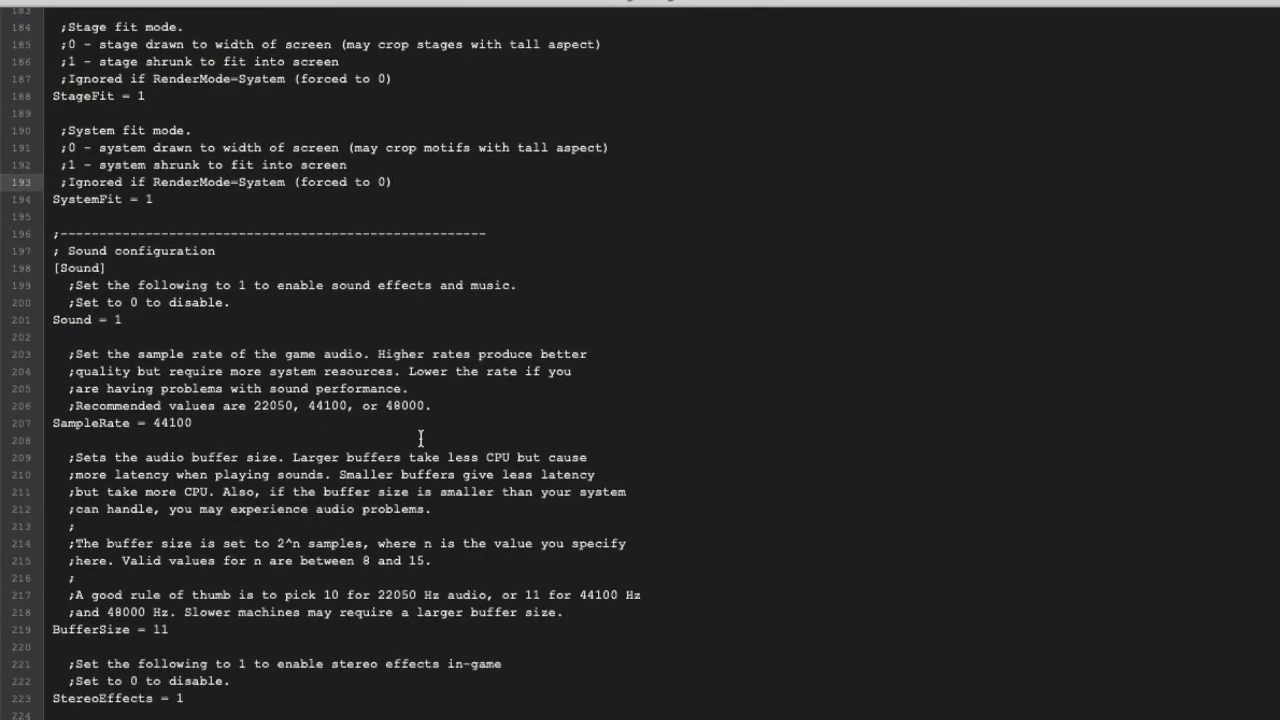
scroll(420, 438, down, 11)
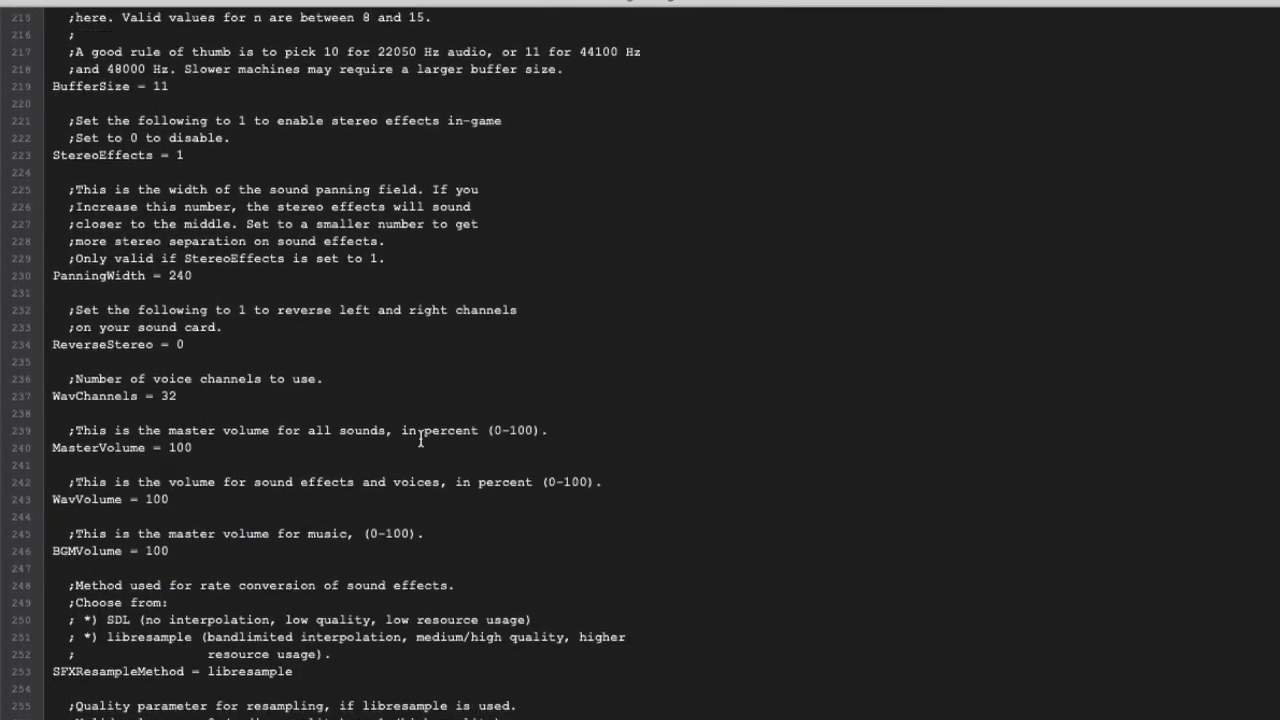
scroll(420, 438, down, 16)
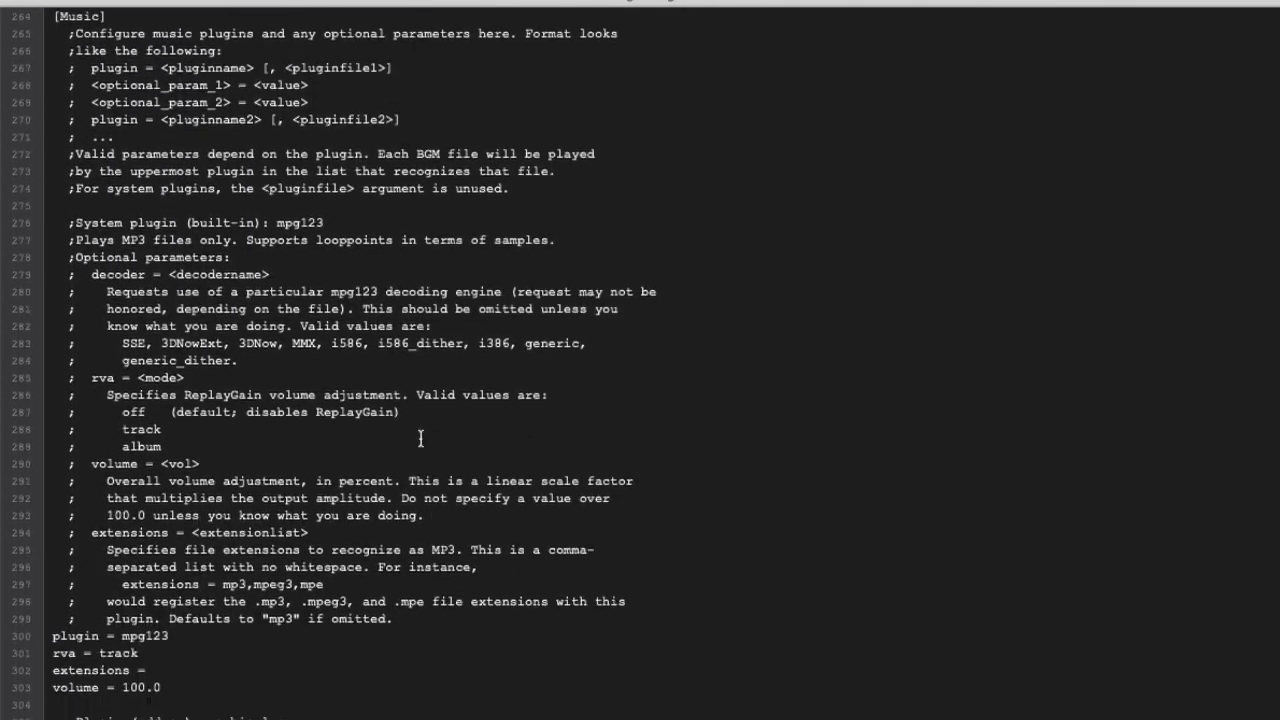
scroll(420, 438, down, 20)
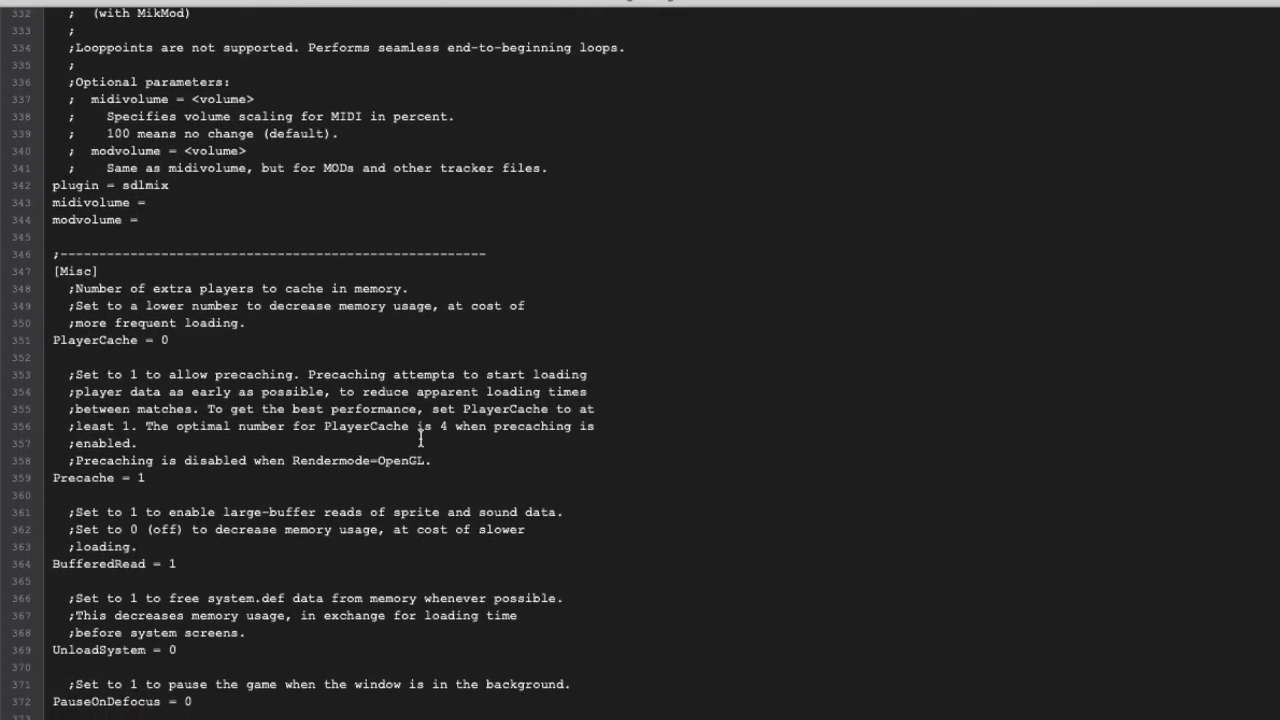
scroll(420, 438, up, 20)
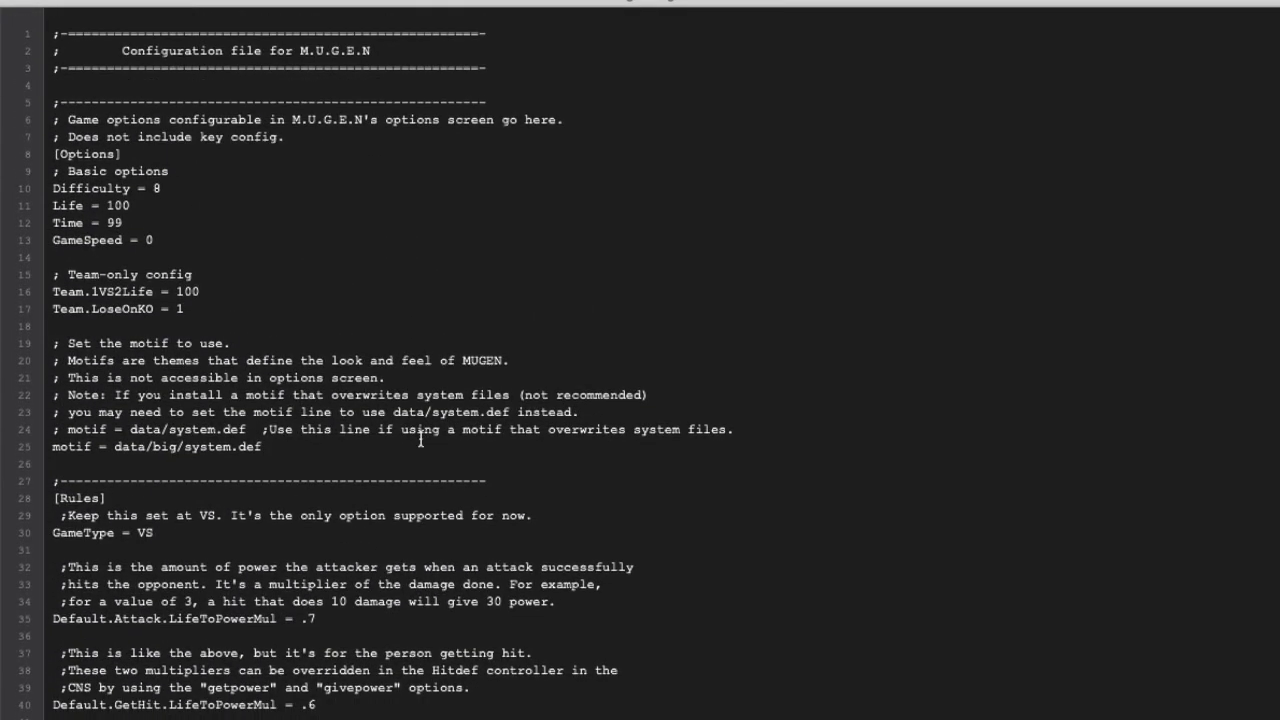